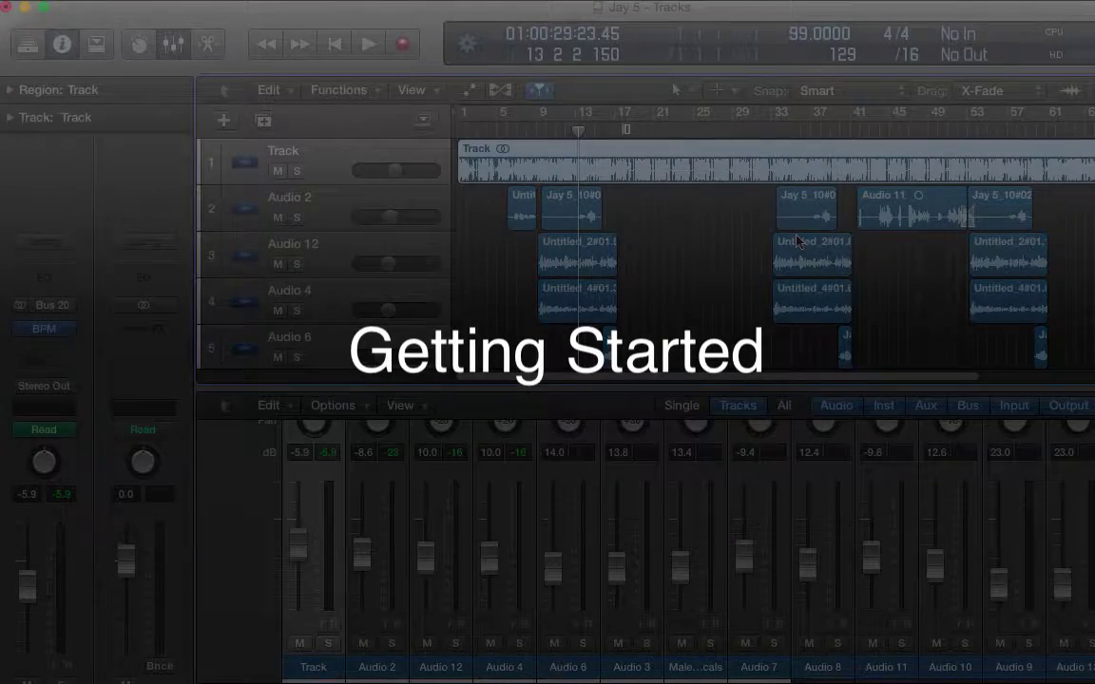
Play back the open Jay 5 project
{"action": "key", "text": "space"}
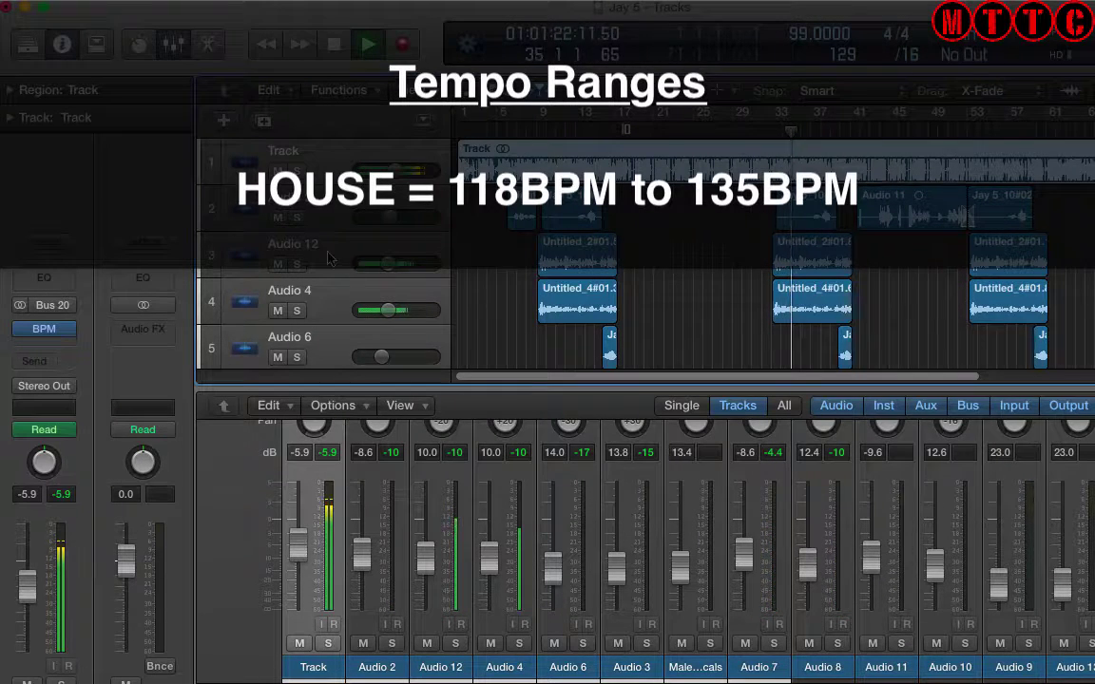
Select the Audio 2 track in the Jay 5 project
{"action": "left_click", "coordinate": [323, 210]}
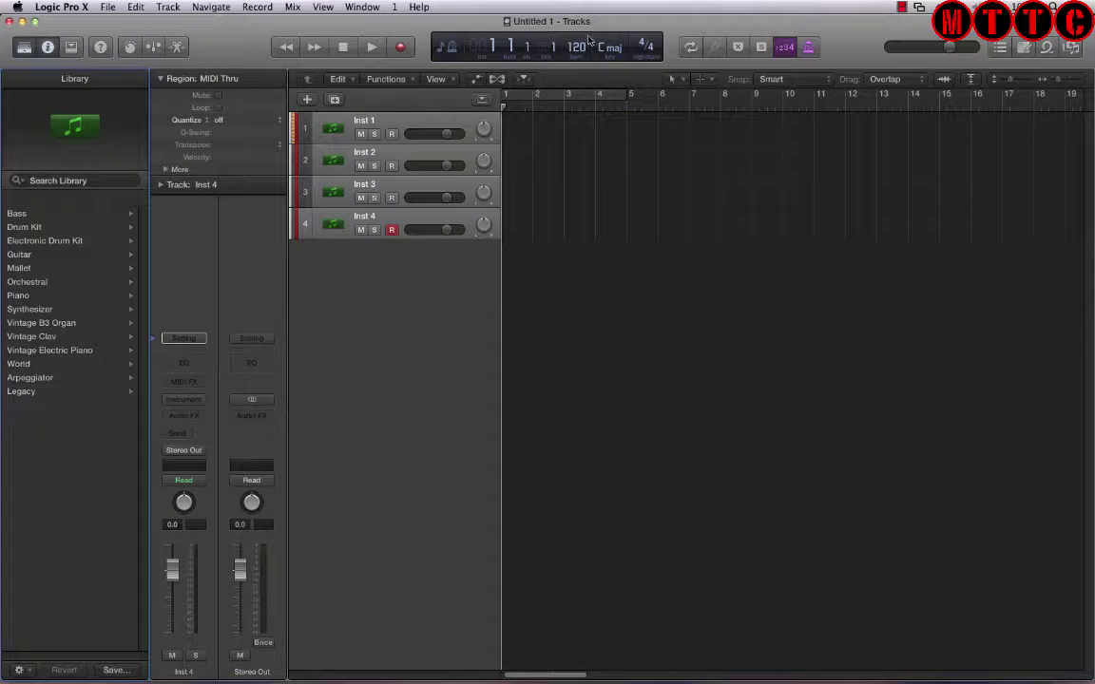
Change the project tempo in the LCD from 120 to 95 BPM
{"action": "double_click", "coordinate": [576, 47]}
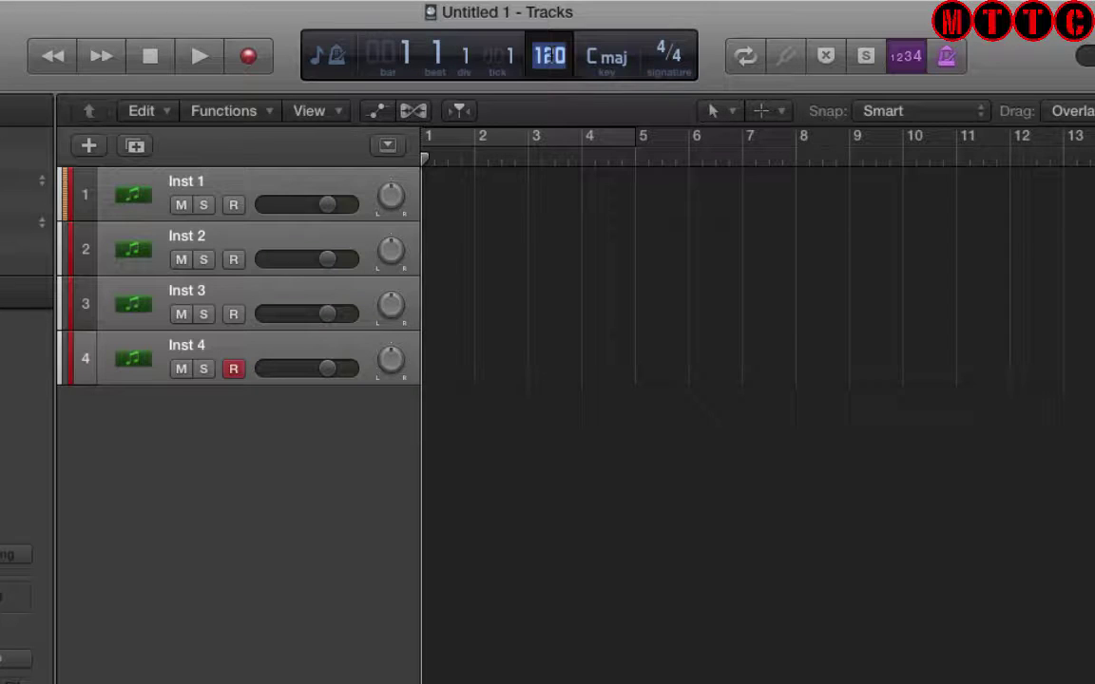
{"action": "type", "text": "95"}
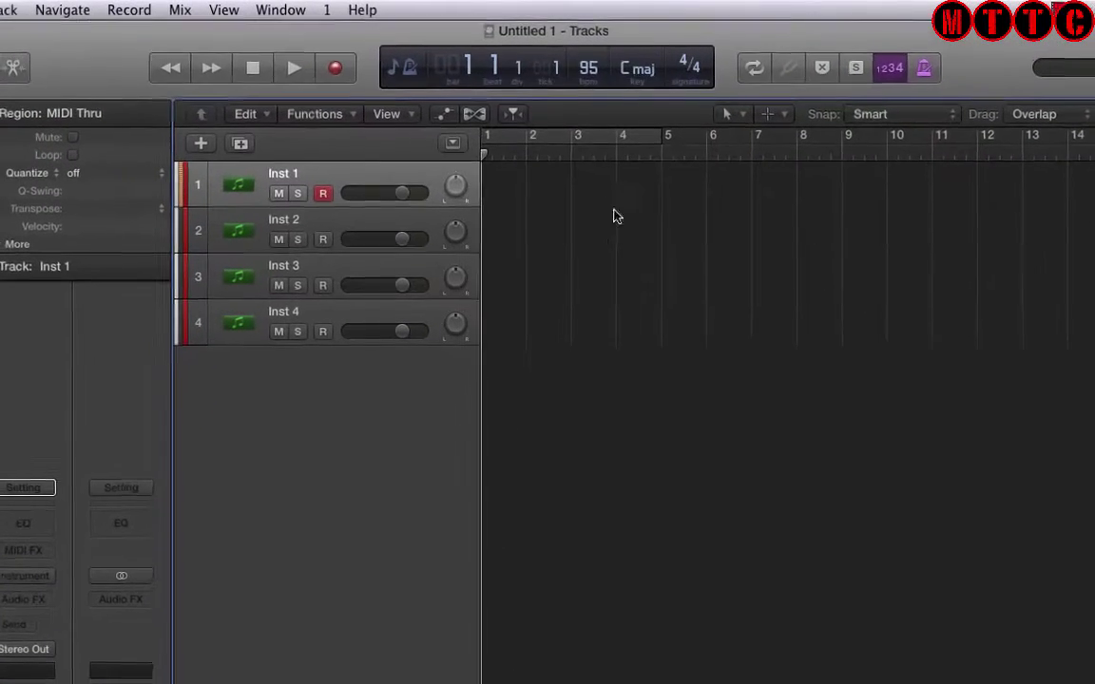
Turn on Cycle to loop bars 1 to 5
{"action": "left_click", "coordinate": [591, 134]}
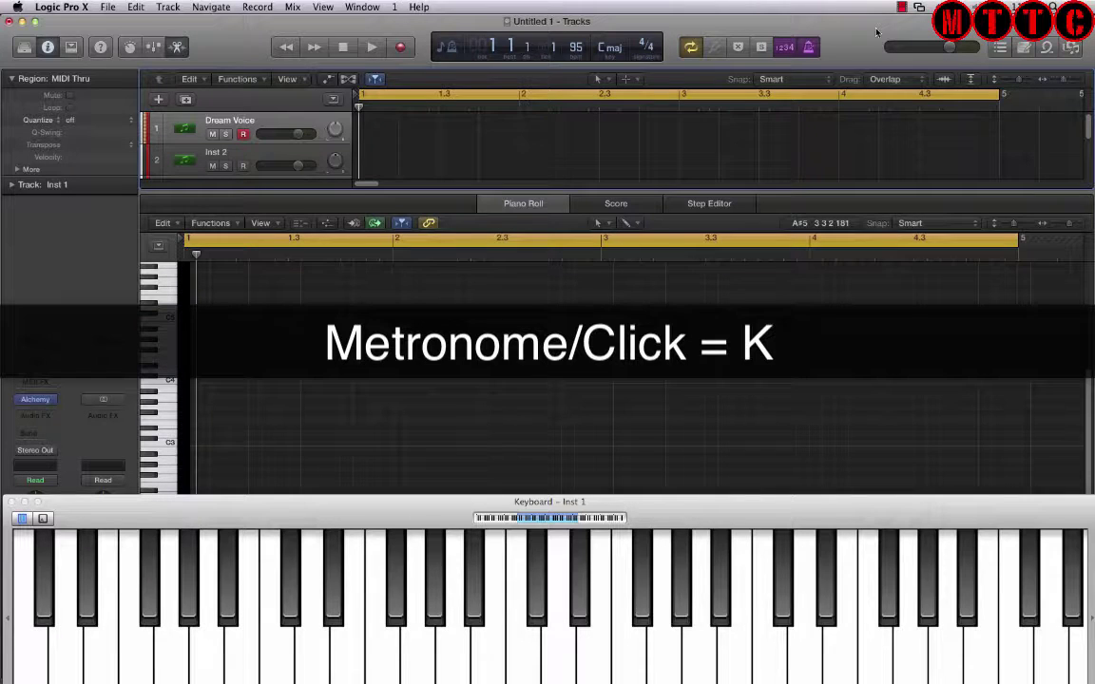
{"action": "key", "text": "space"}
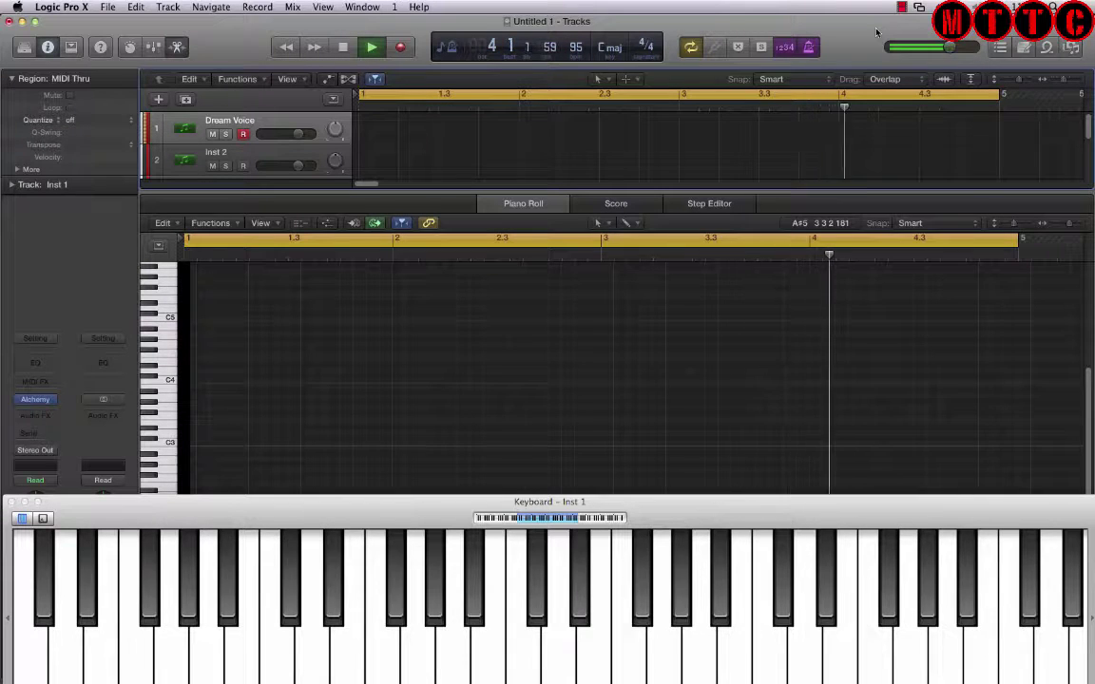
{"action": "key", "text": "space"}
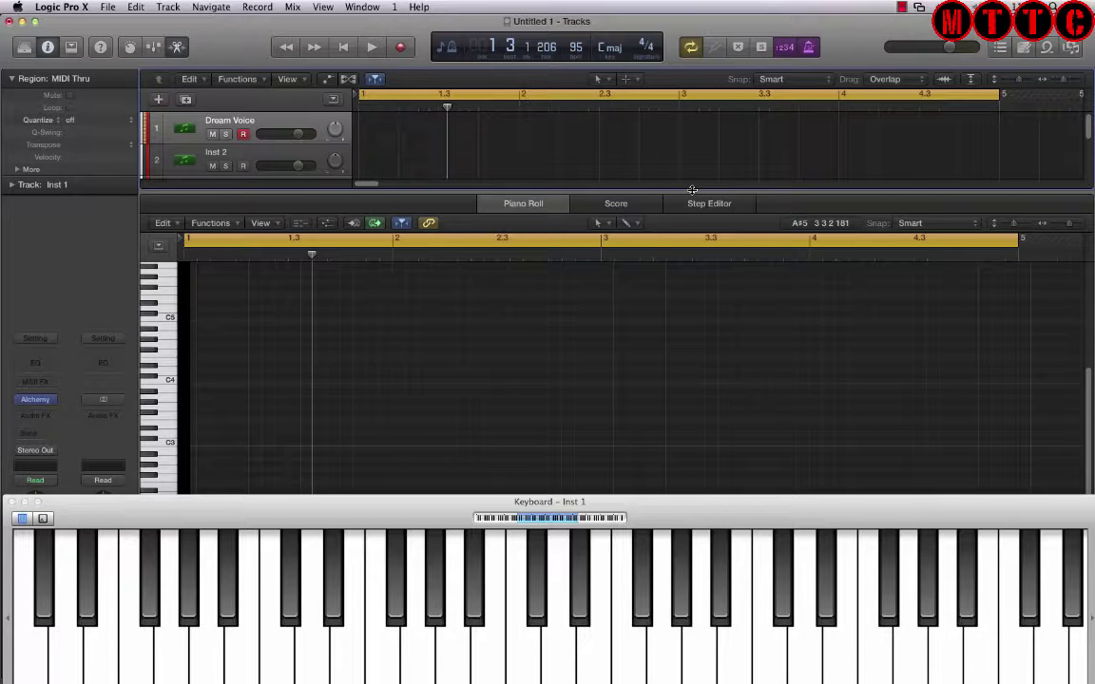
{"action": "key", "text": "space"}
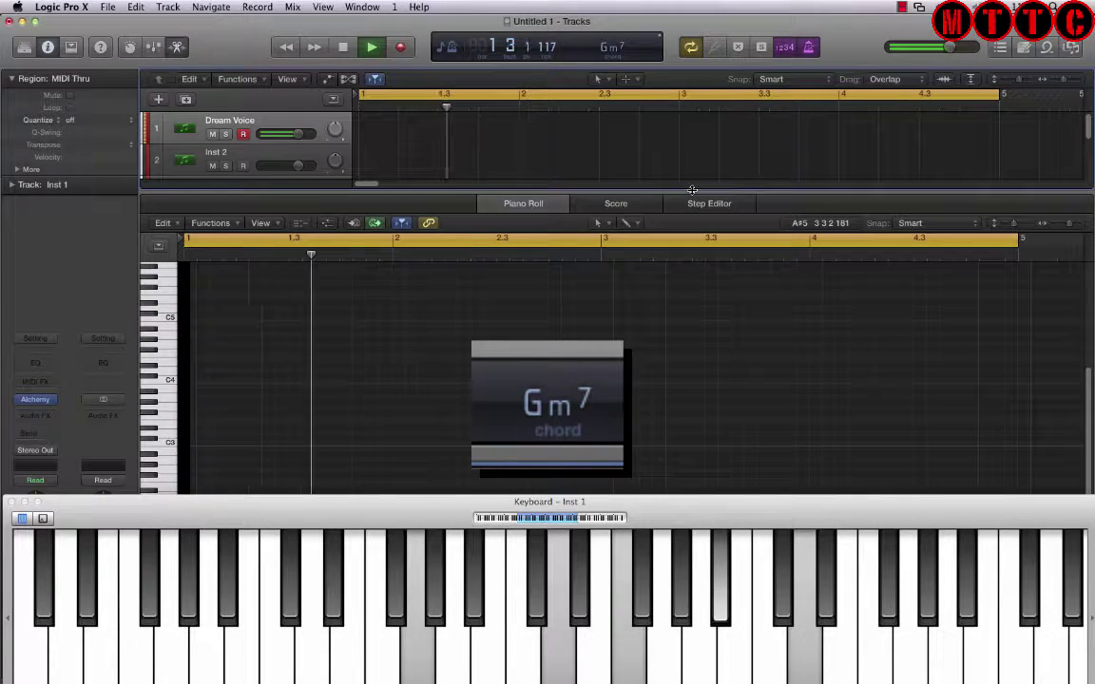
{"action": "key", "text": "space"}
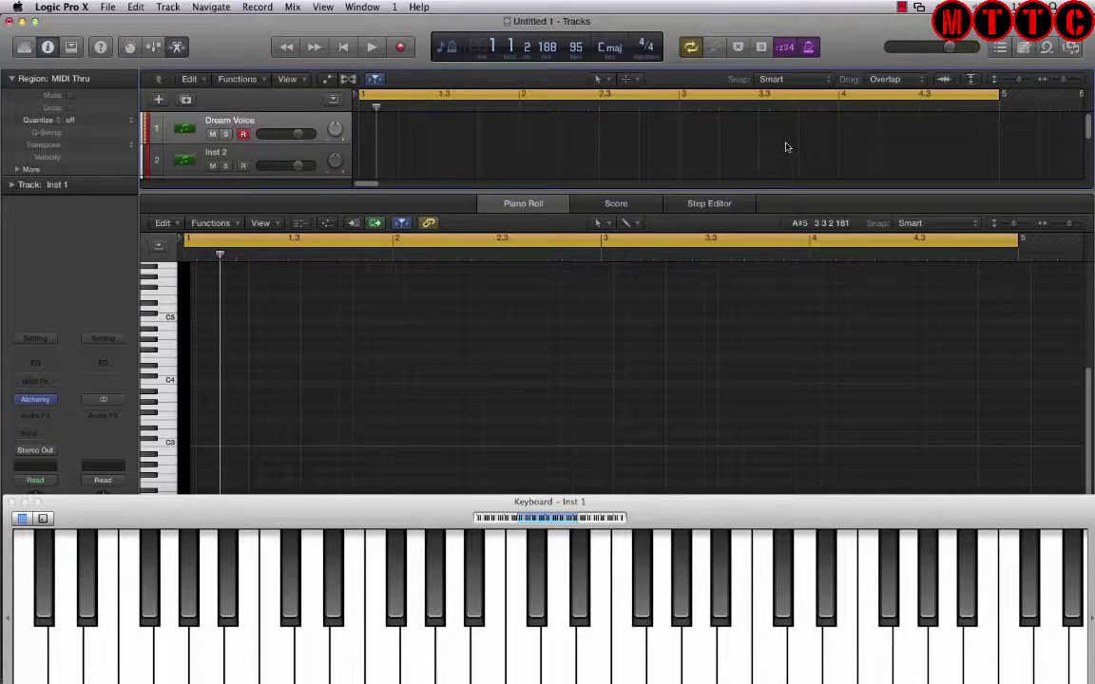
Record four sustained chords on the Dream Voice track across bars 1–4
{"action": "key", "text": "space"}
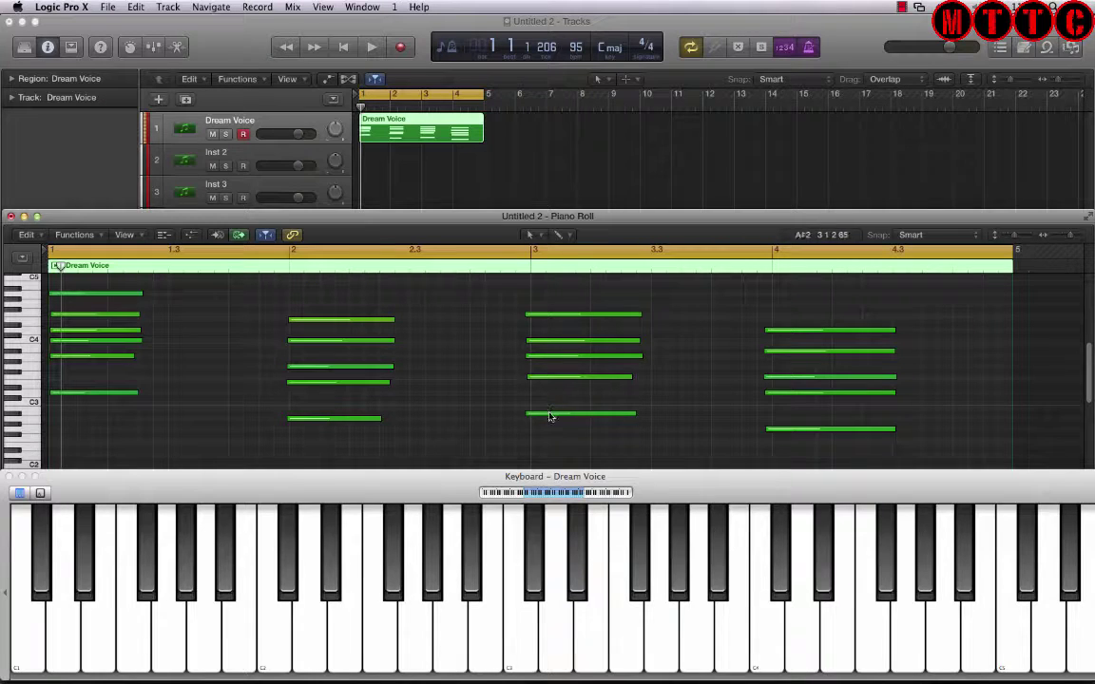
Select all Dream Voice chord notes and quantize them to the grid
{"action": "key", "text": "super+a"}
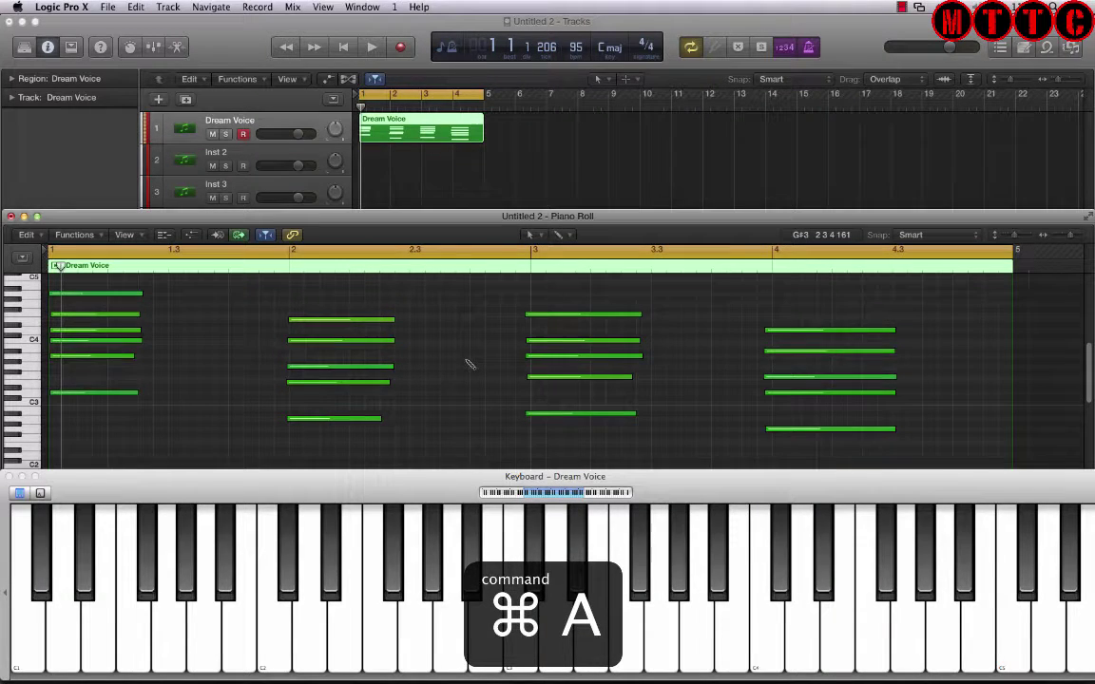
{"action": "key", "text": "super+a"}
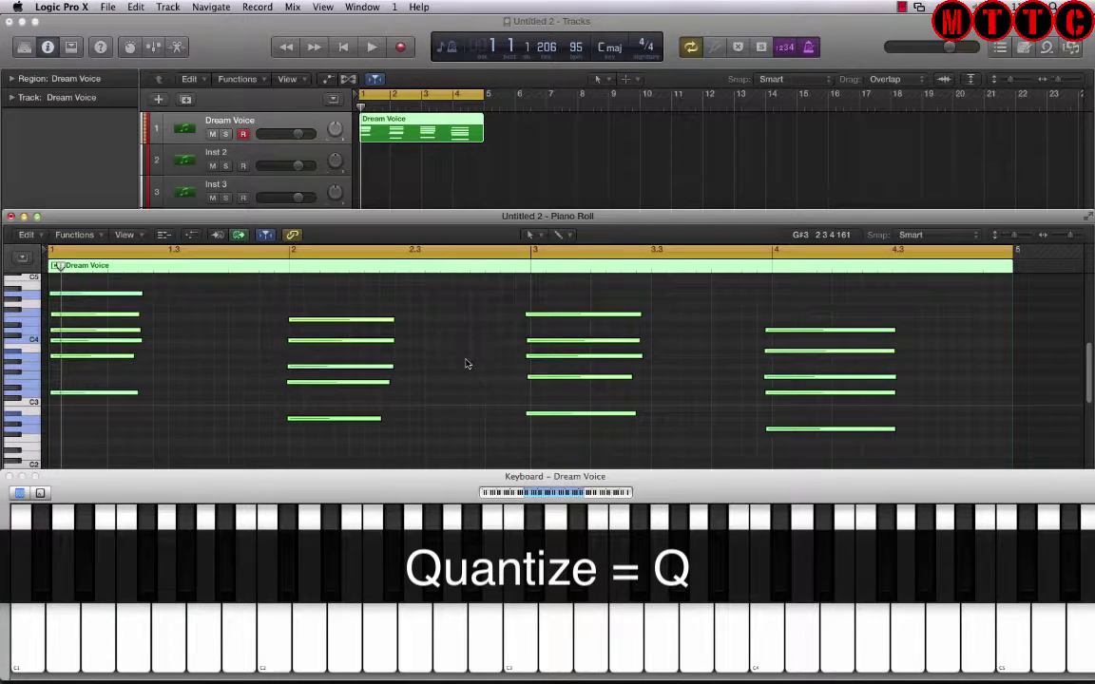
{"action": "key", "text": "q"}
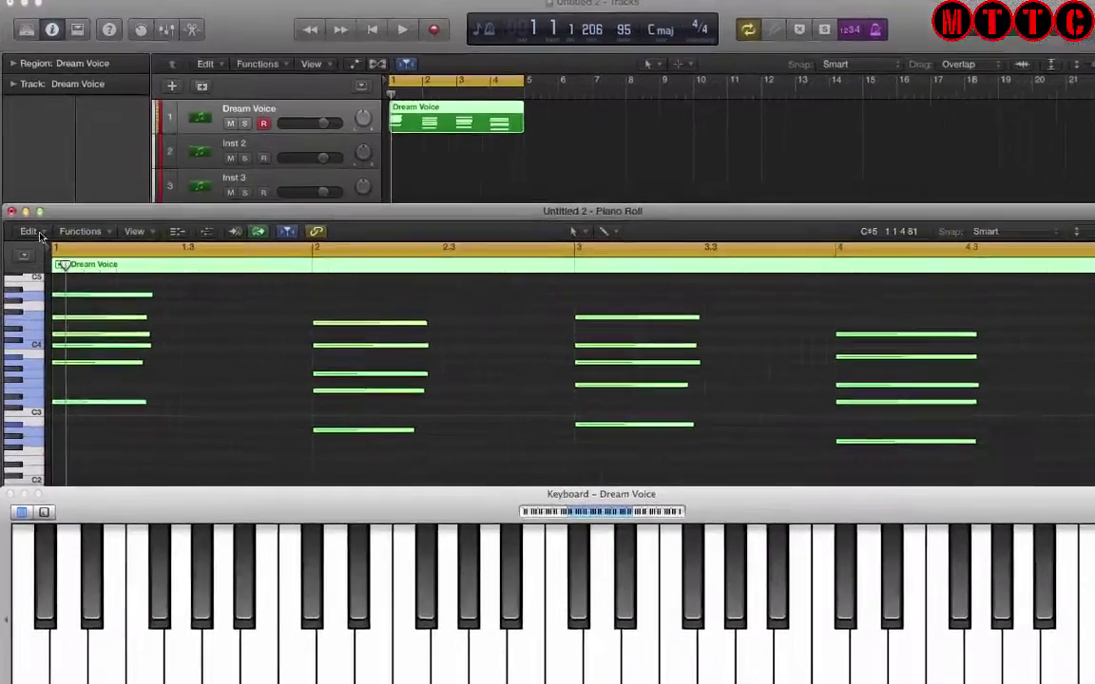
Apply Force Legato (Note End to Selected Notes) to the chords, shortening overlapping notes
{"action": "left_click", "coordinate": [29, 232]}
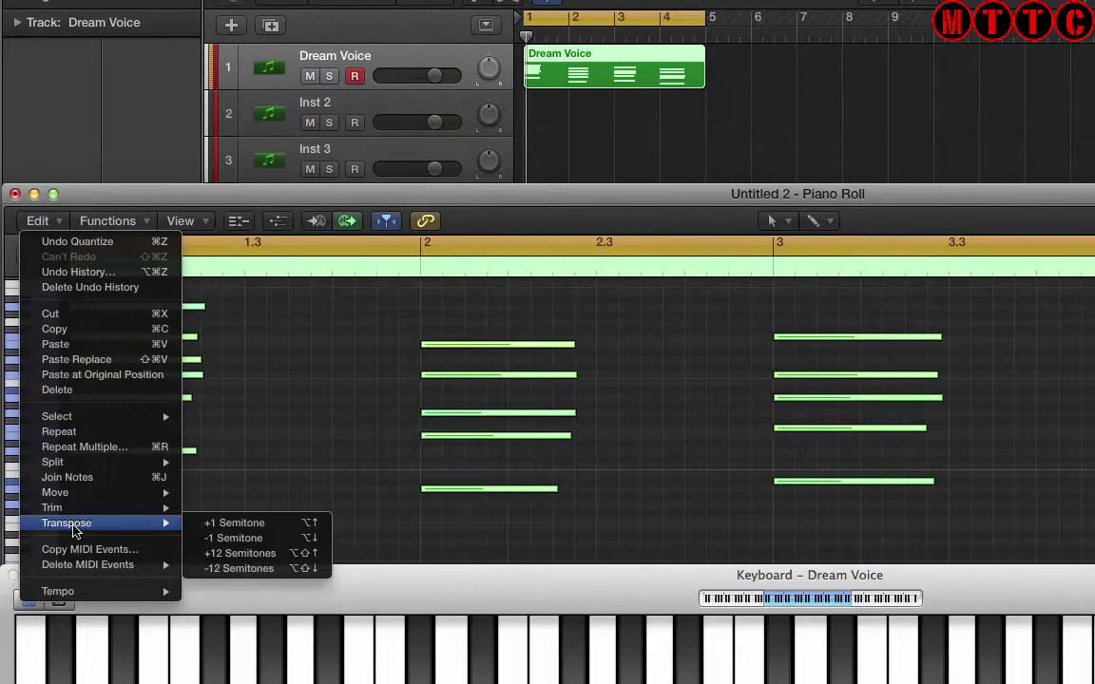
{"action": "mouse_move", "coordinate": [63, 448]}
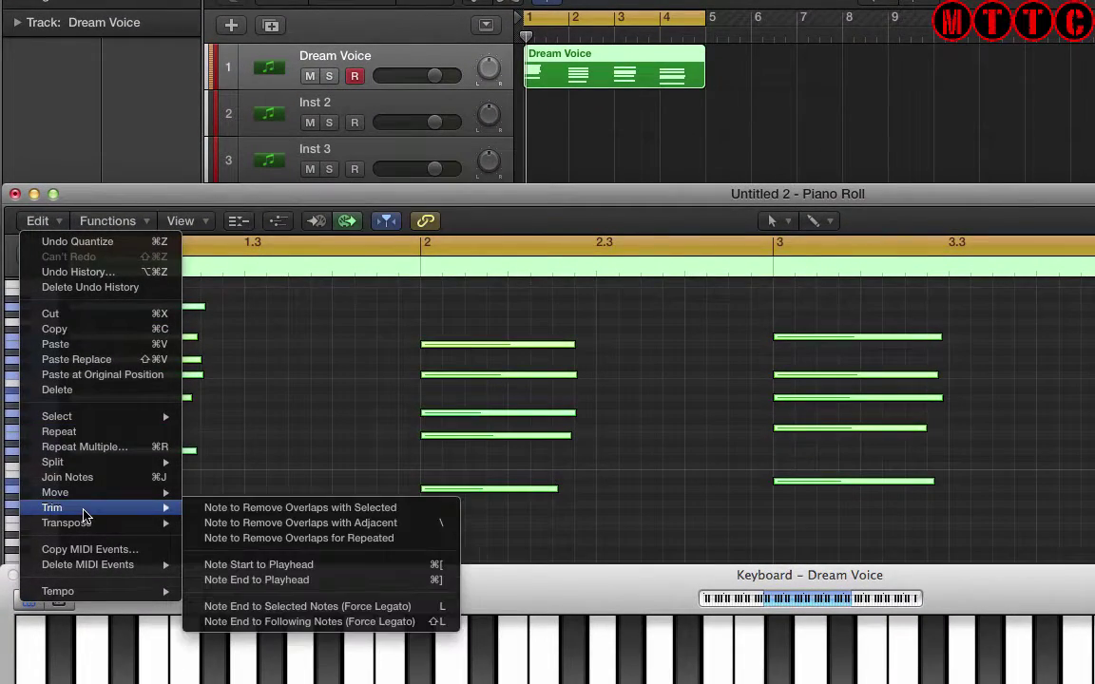
{"action": "left_click", "coordinate": [386, 613]}
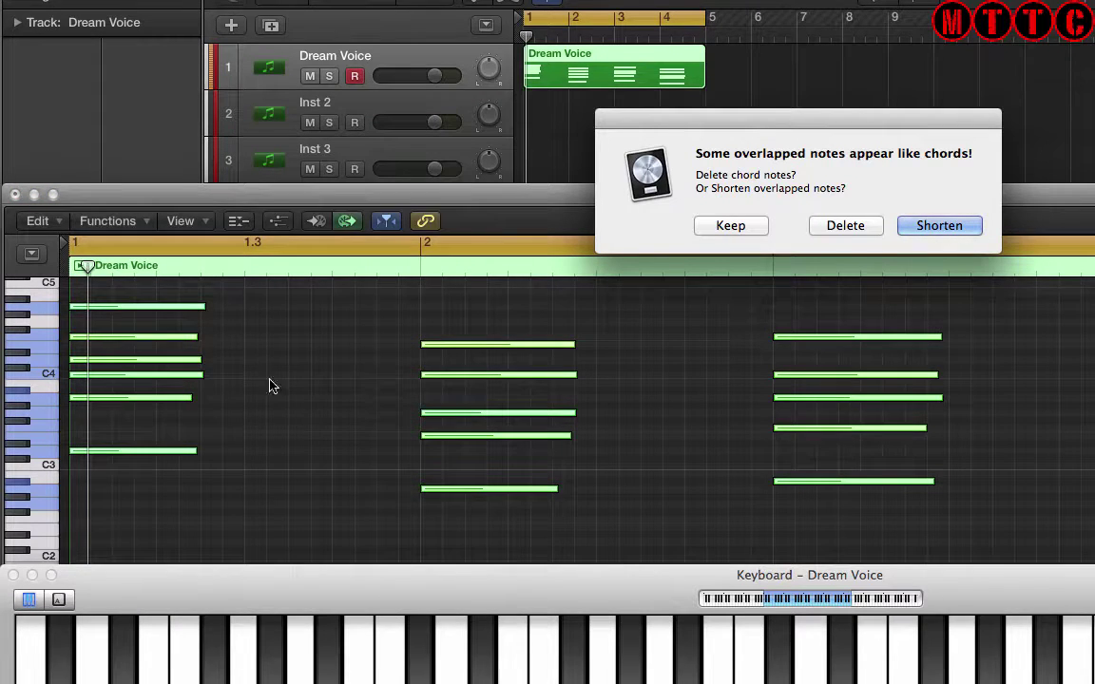
{"action": "left_click", "coordinate": [918, 230]}
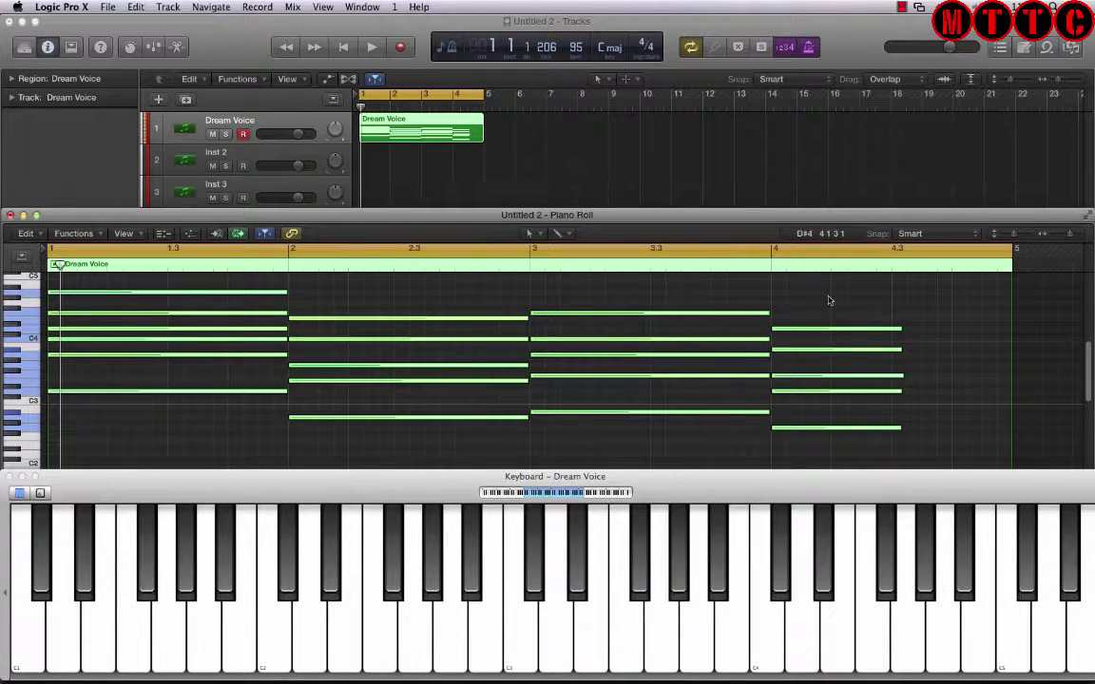
Resize the bar-4 chord notes so they end exactly at bar 5
{"action": "left_click_drag", "start_coordinate": [826, 298], "coordinate": [1016, 421]}
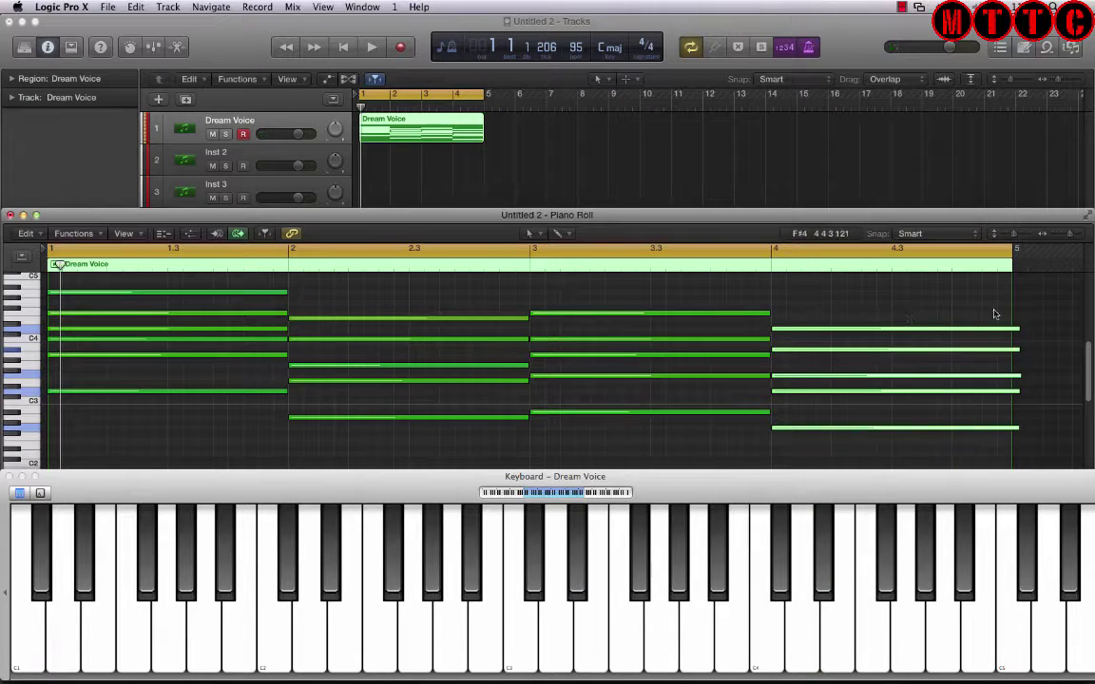
{"action": "key", "text": "Escape"}
{"action": "left_click", "coordinate": [1023, 327]}
{"action": "left_click", "coordinate": [1013, 332]}
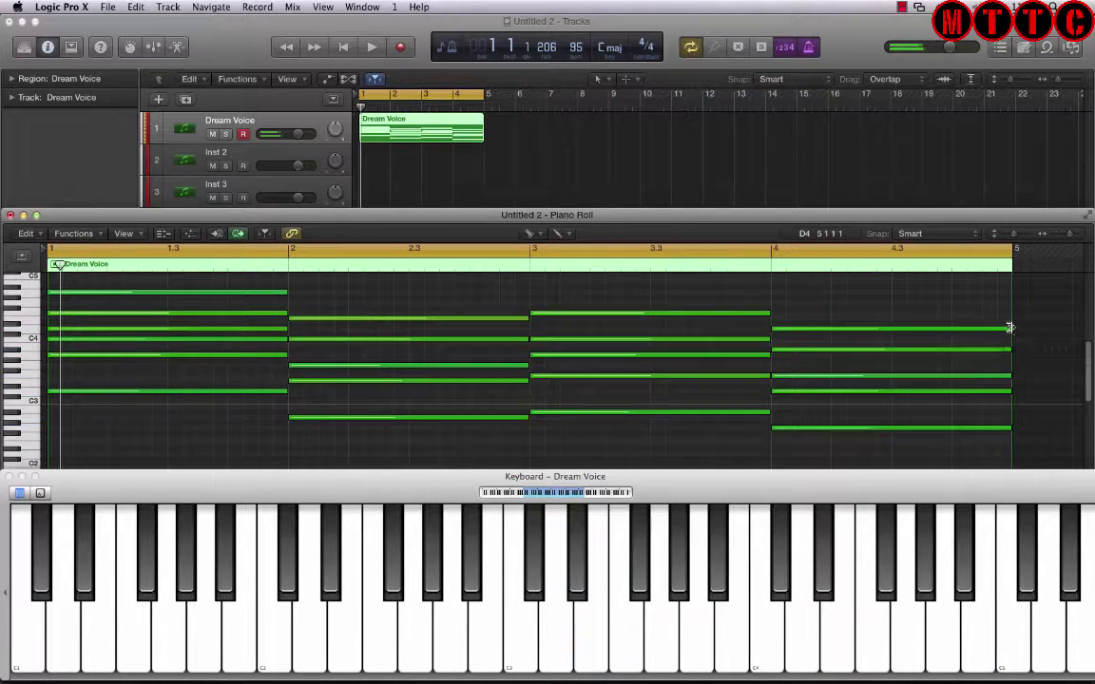
Toggle the MIDI Draw controller lane off so notes fill the piano roll
{"action": "left_click", "coordinate": [191, 234]}
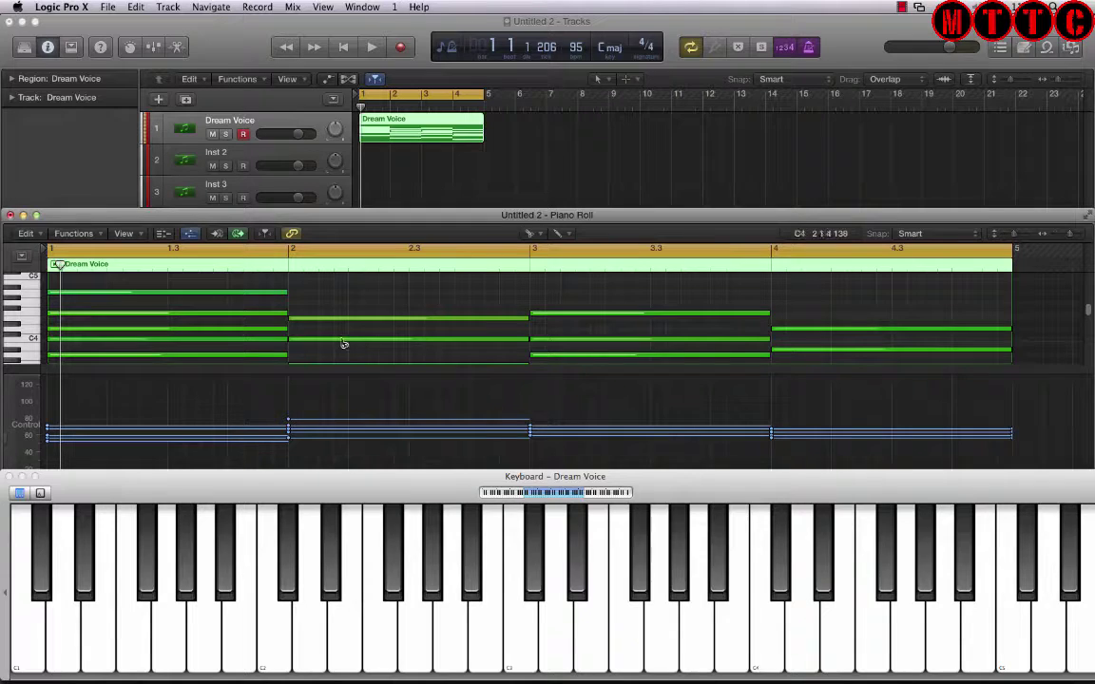
{"action": "left_click", "coordinate": [191, 235]}
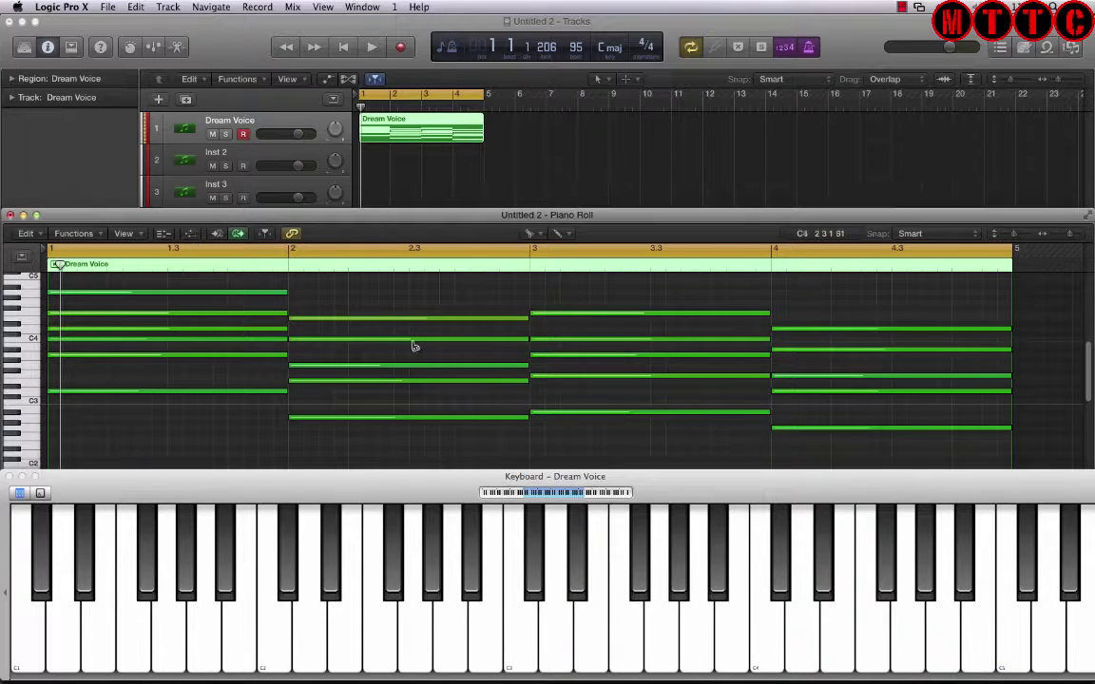
Apply the Fixed Velocity transform to set every Dream Voice note to velocity 40
{"action": "key", "text": "super+9"}
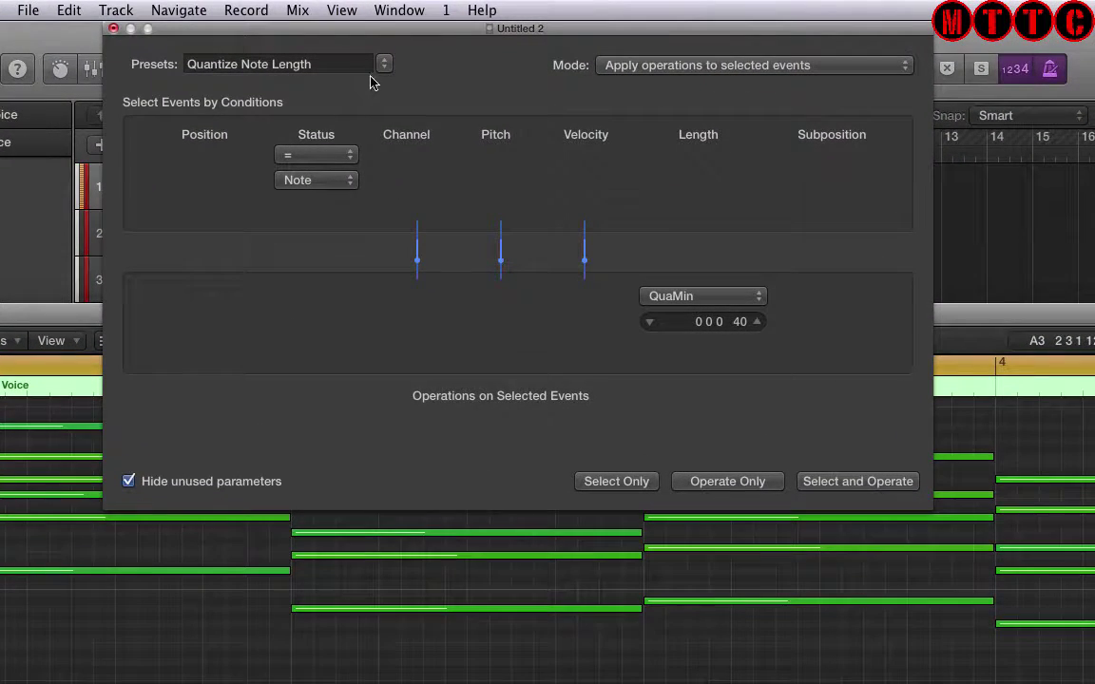
{"action": "left_click", "coordinate": [378, 65]}
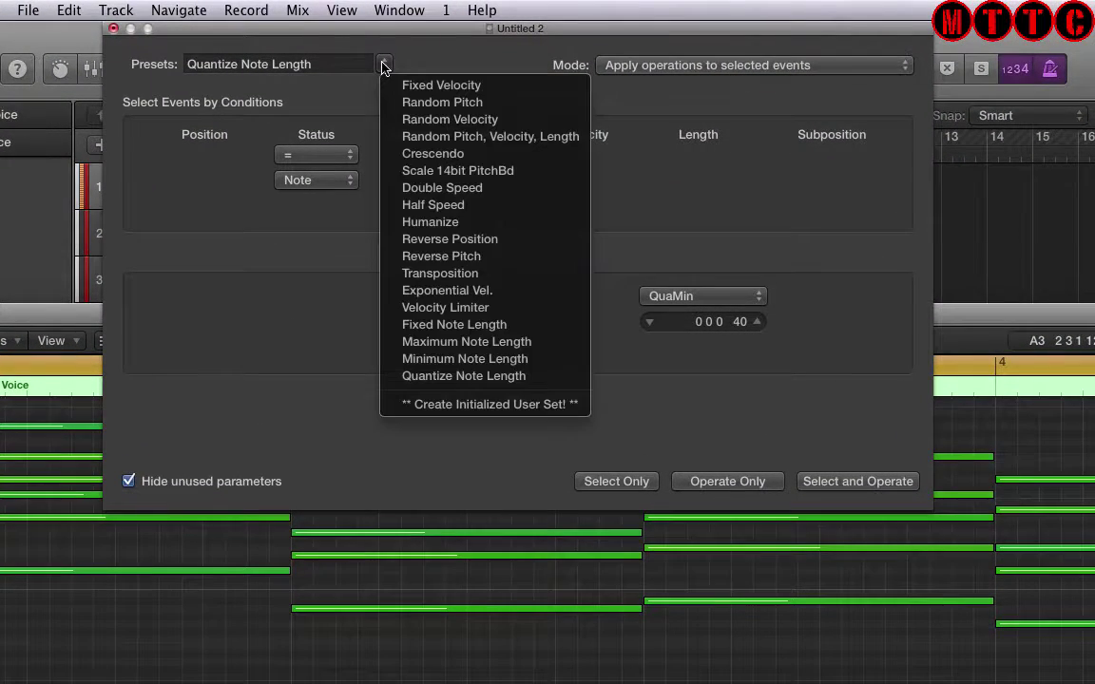
{"action": "left_click", "coordinate": [430, 89]}
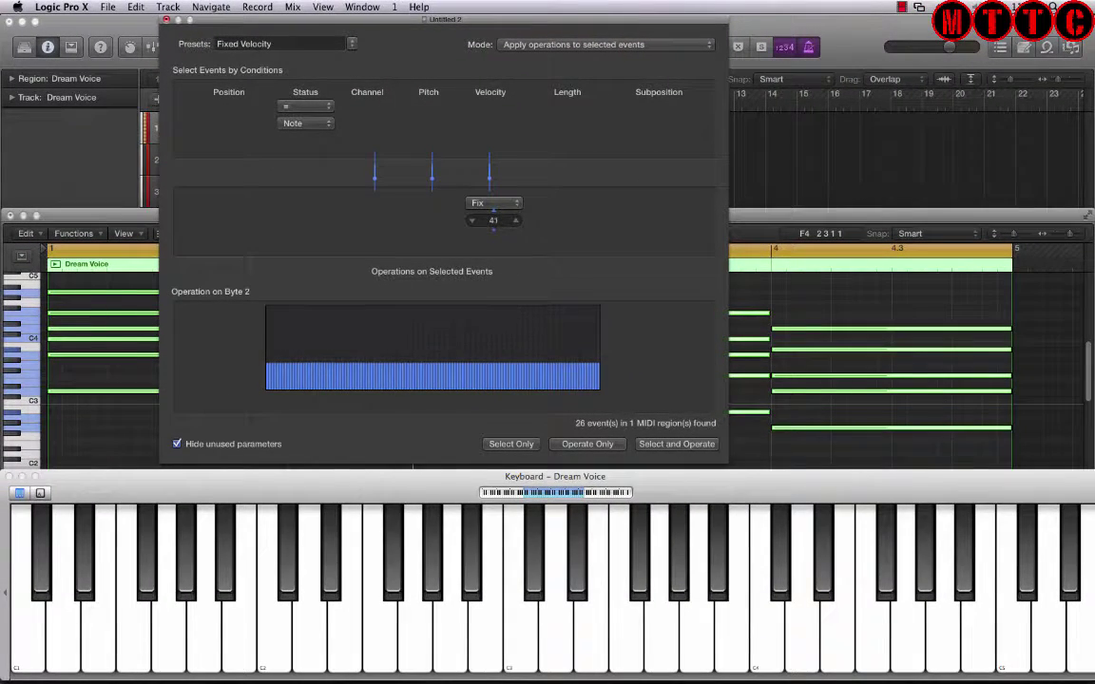
{"action": "left_click", "coordinate": [672, 443]}
Play the evened-out chords, then close the Transform window and deselect the notes
{"action": "key", "text": "space"}
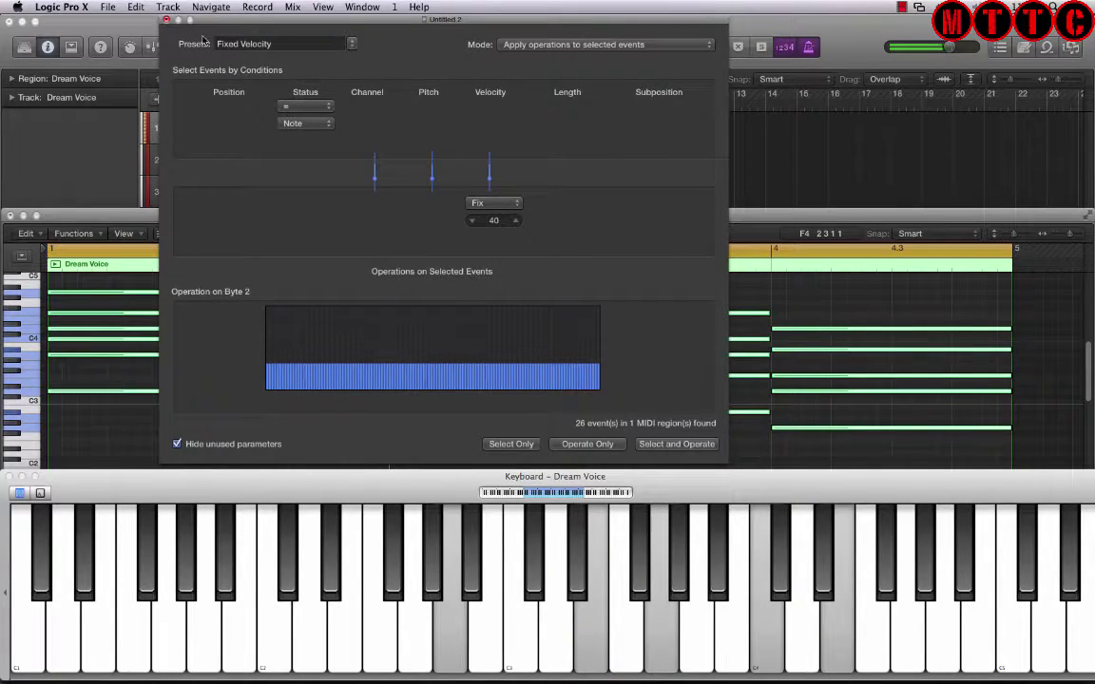
{"action": "left_click", "coordinate": [166, 20]}
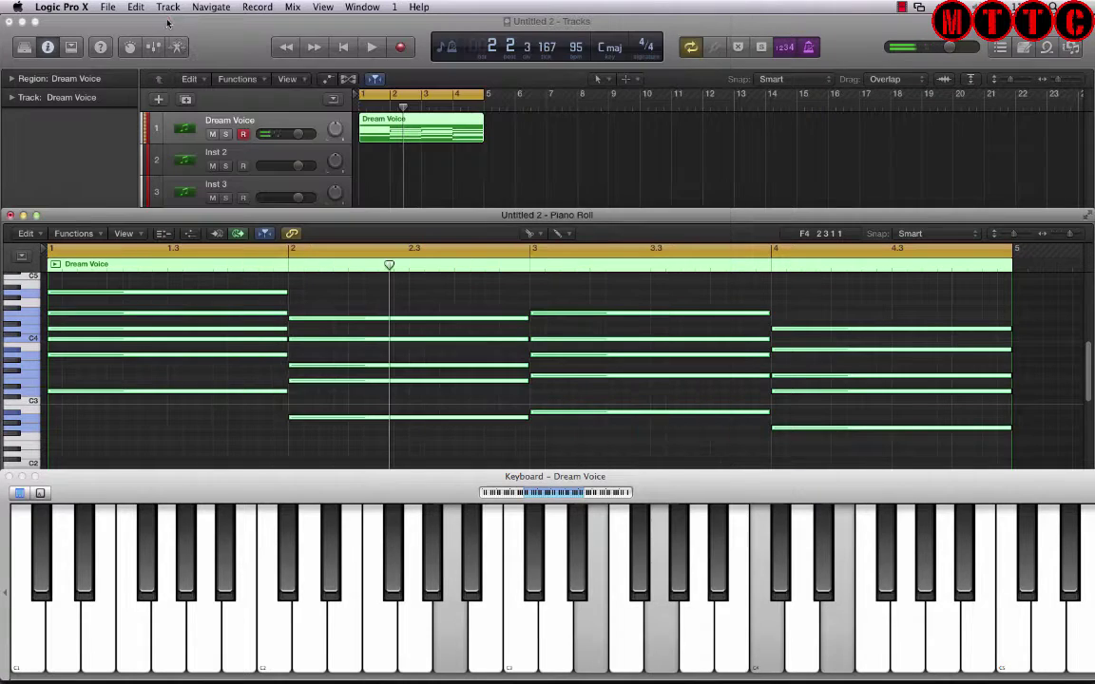
{"action": "left_click", "coordinate": [338, 288]}
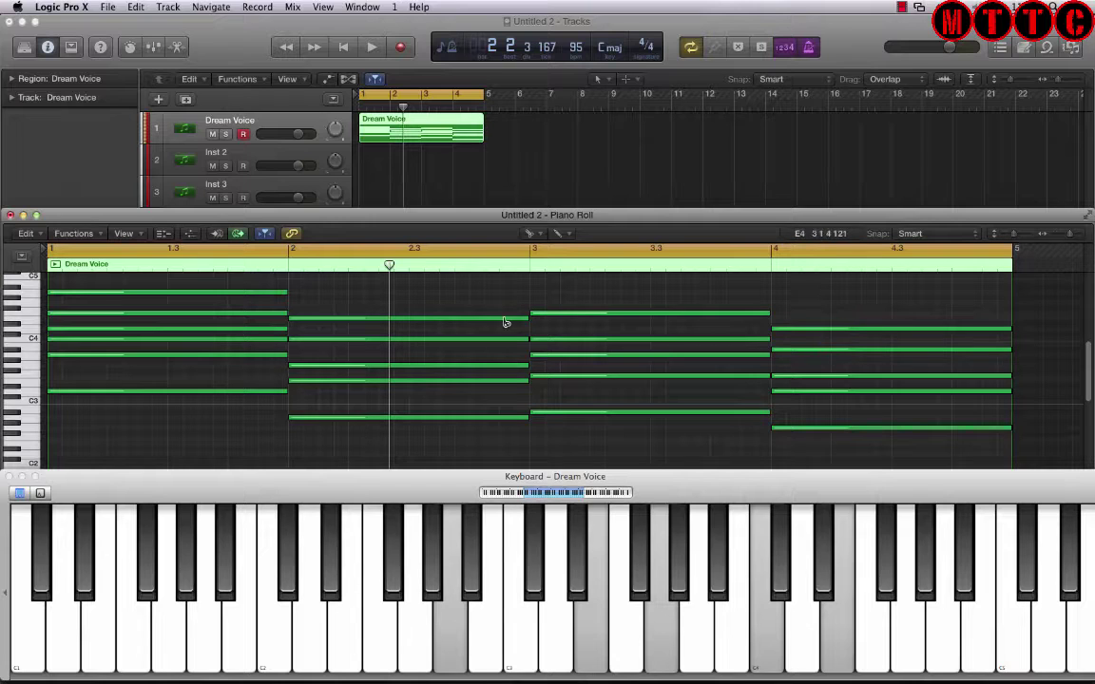
Trim each of the four Dream Voice chords a beat before bars 2, 3, 4 and 5, deleting the cut-off tails
{"action": "left_click_drag", "start_coordinate": [281, 283], "coordinate": [266, 399]}
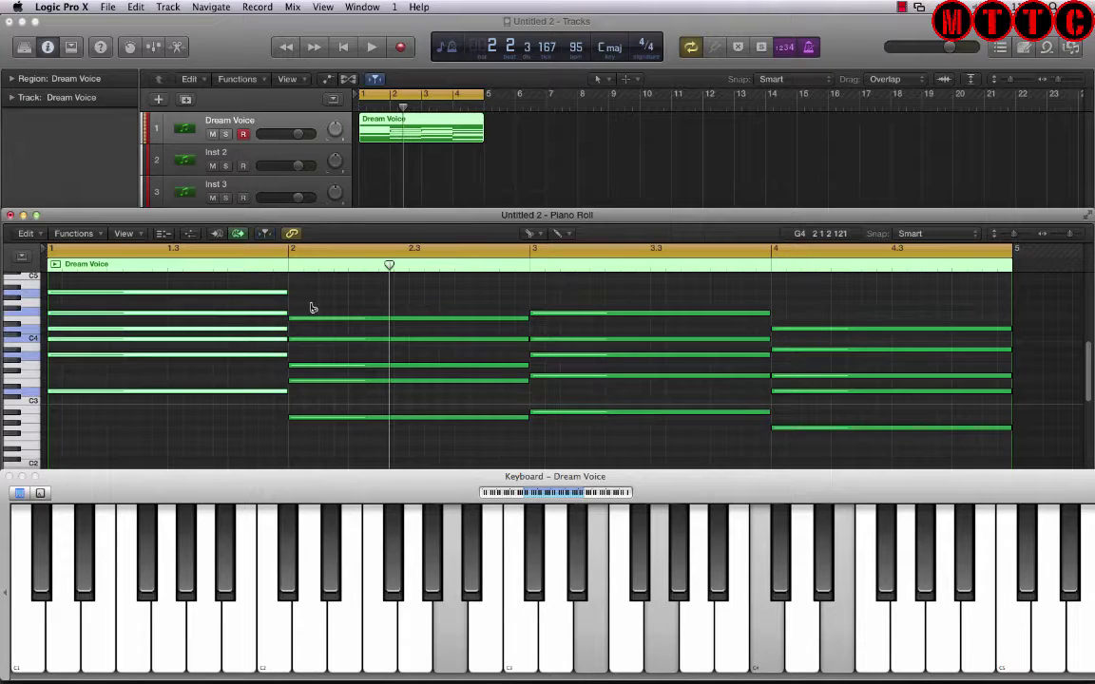
{"action": "left_click", "coordinate": [228, 295]}
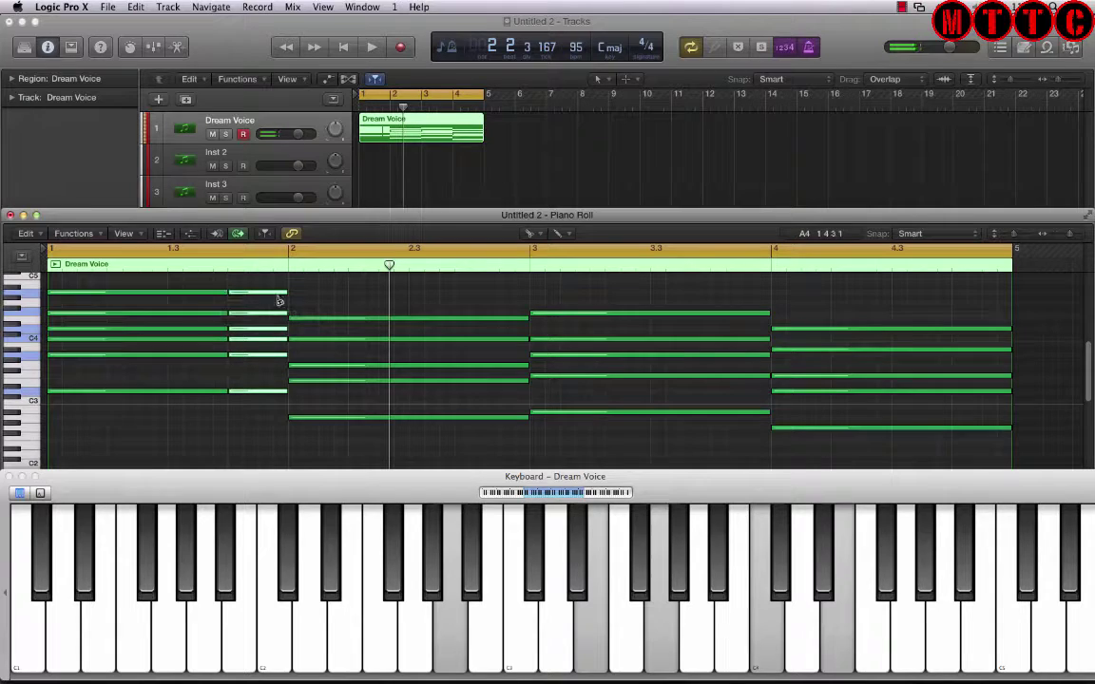
{"action": "key", "text": "Delete"}
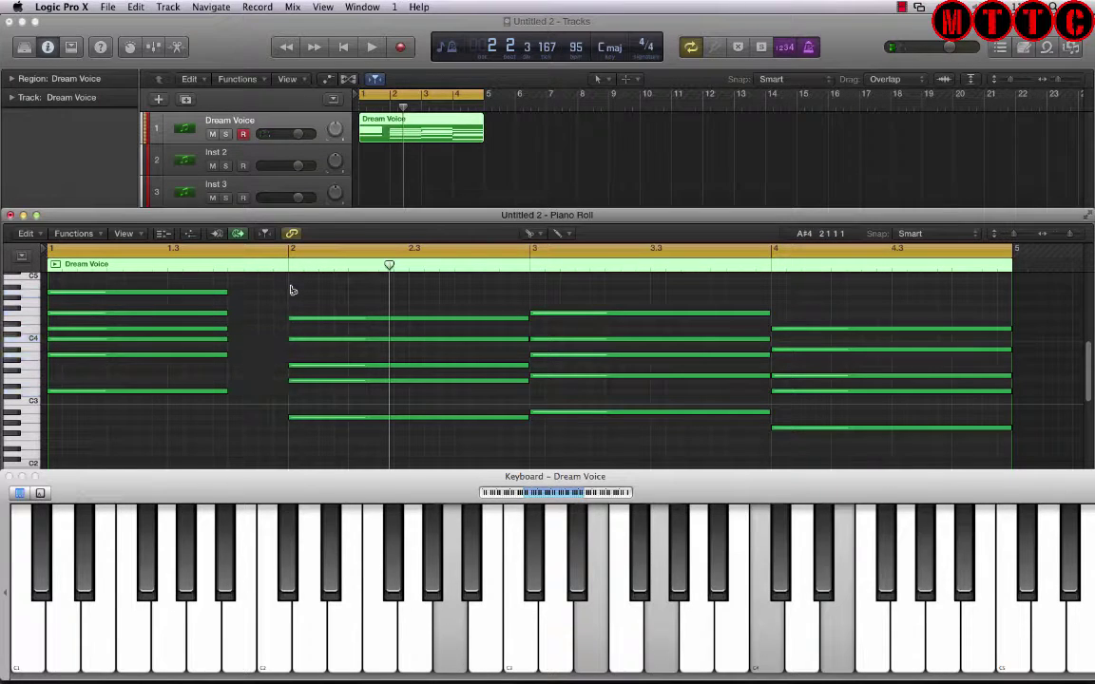
{"action": "left_click_drag", "start_coordinate": [444, 292], "coordinate": [486, 434]}
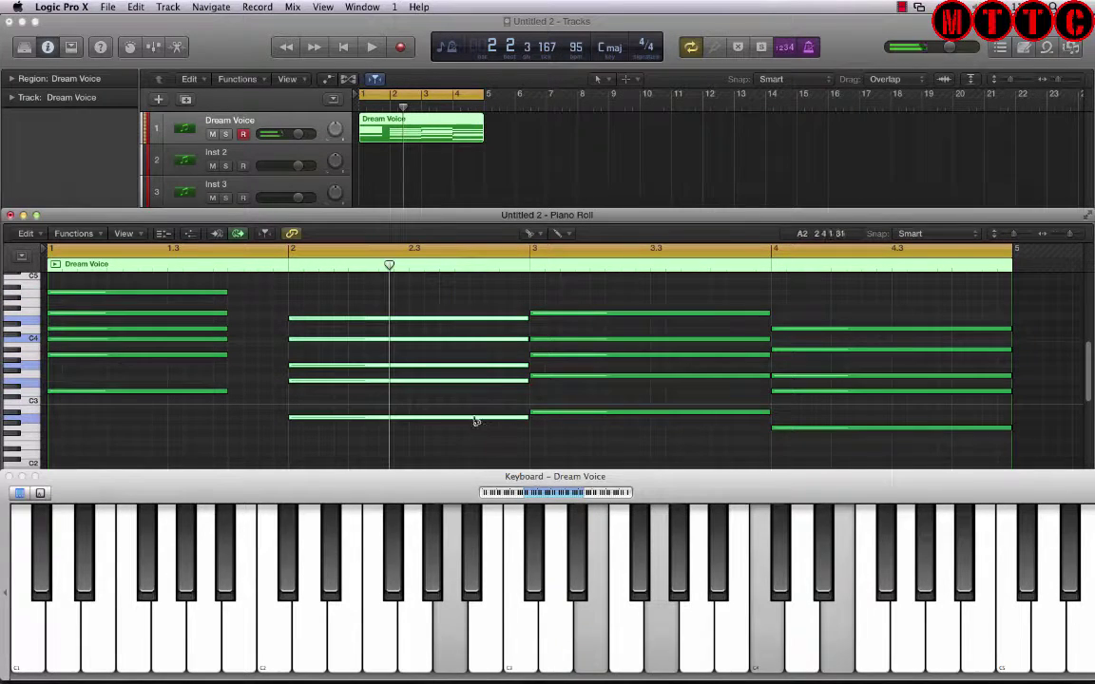
{"action": "left_click", "coordinate": [469, 417]}
{"action": "key", "text": "Delete"}
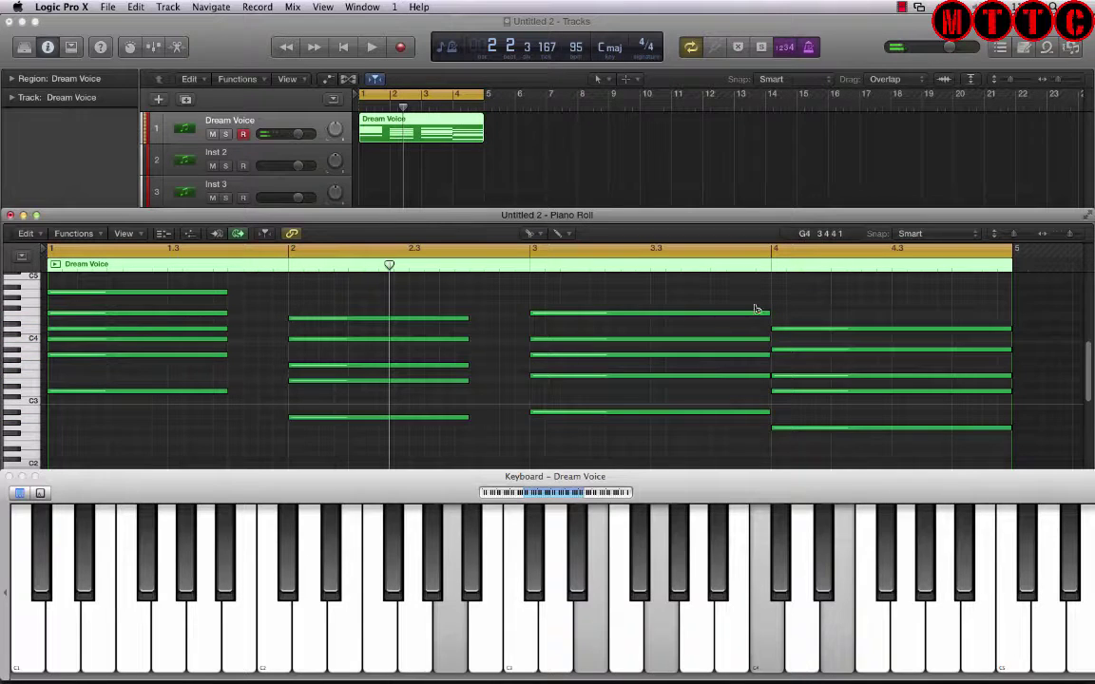
{"action": "left_click_drag", "start_coordinate": [718, 288], "coordinate": [731, 443]}
{"action": "left_click", "coordinate": [711, 412]}
{"action": "key", "text": "Delete"}
{"action": "left_click_drag", "start_coordinate": [932, 307], "coordinate": [965, 447]}
{"action": "left_click", "coordinate": [953, 428]}
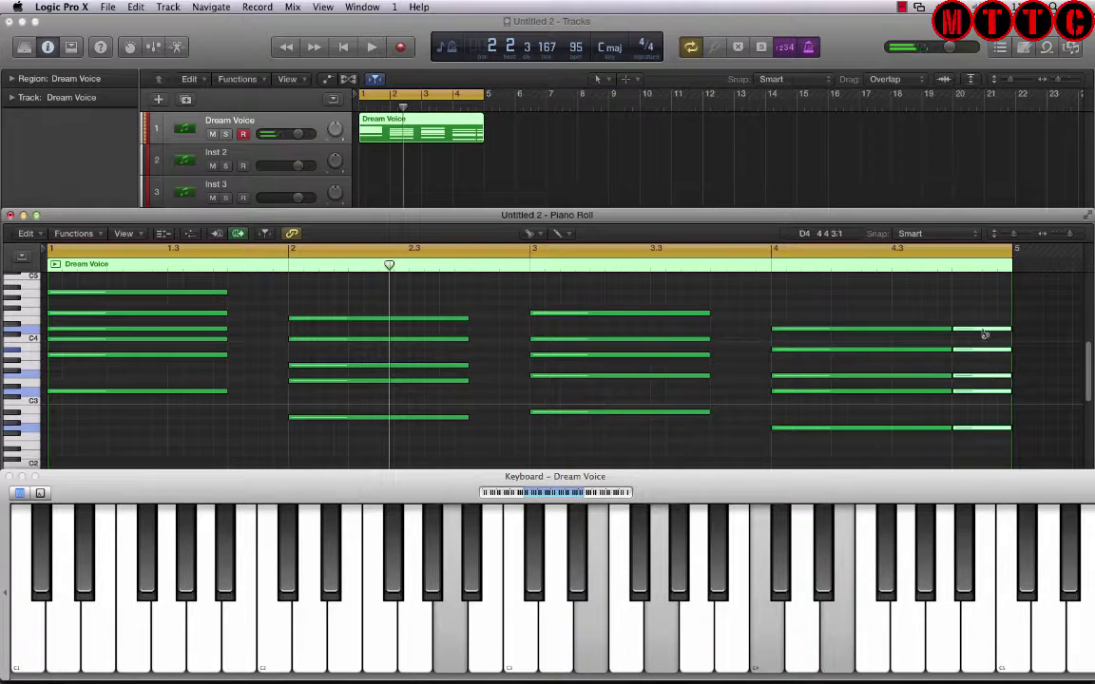
{"action": "key", "text": "Delete"}
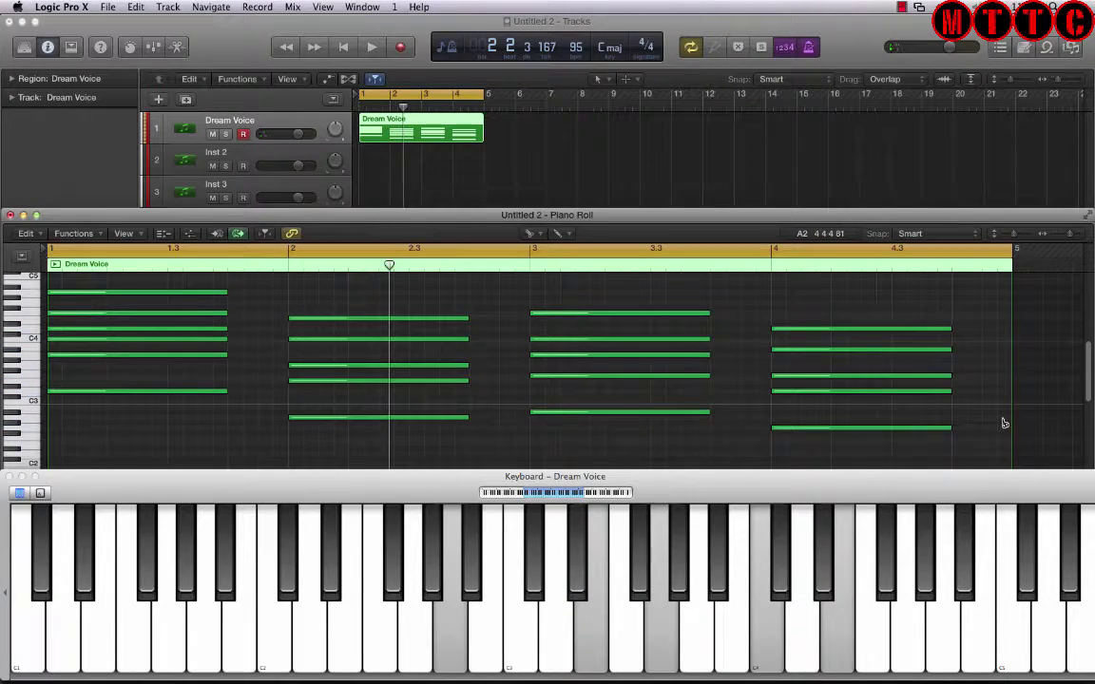
Play back the shortened Dream Voice chords, then stop playback
{"action": "key", "text": "space"}
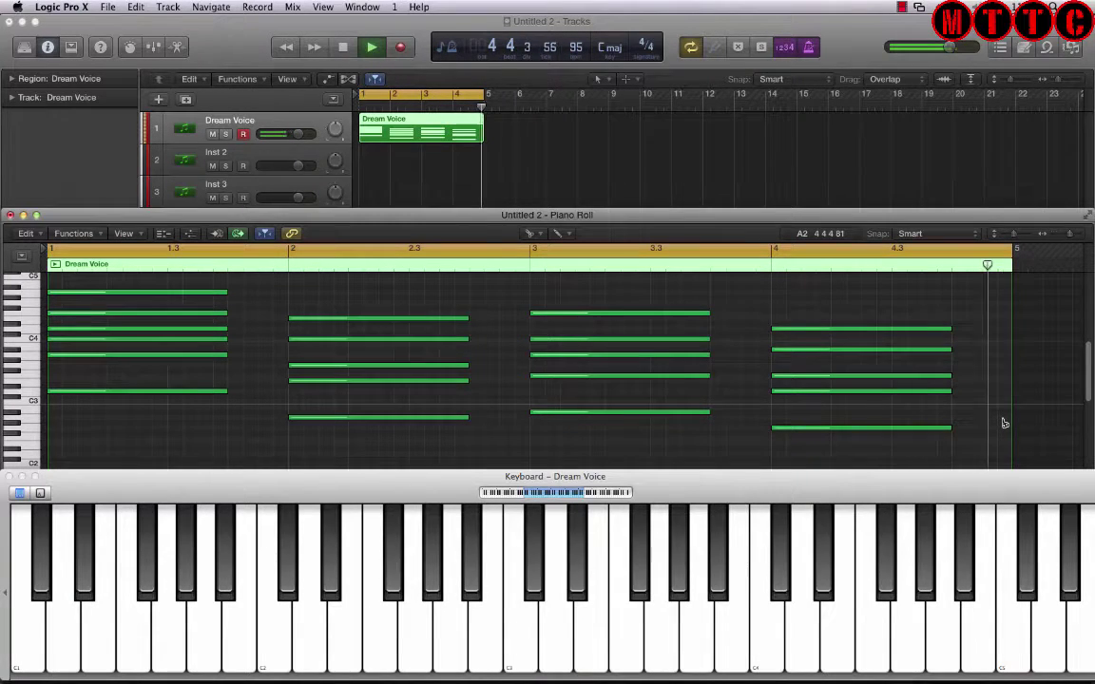
{"action": "key", "text": "space"}
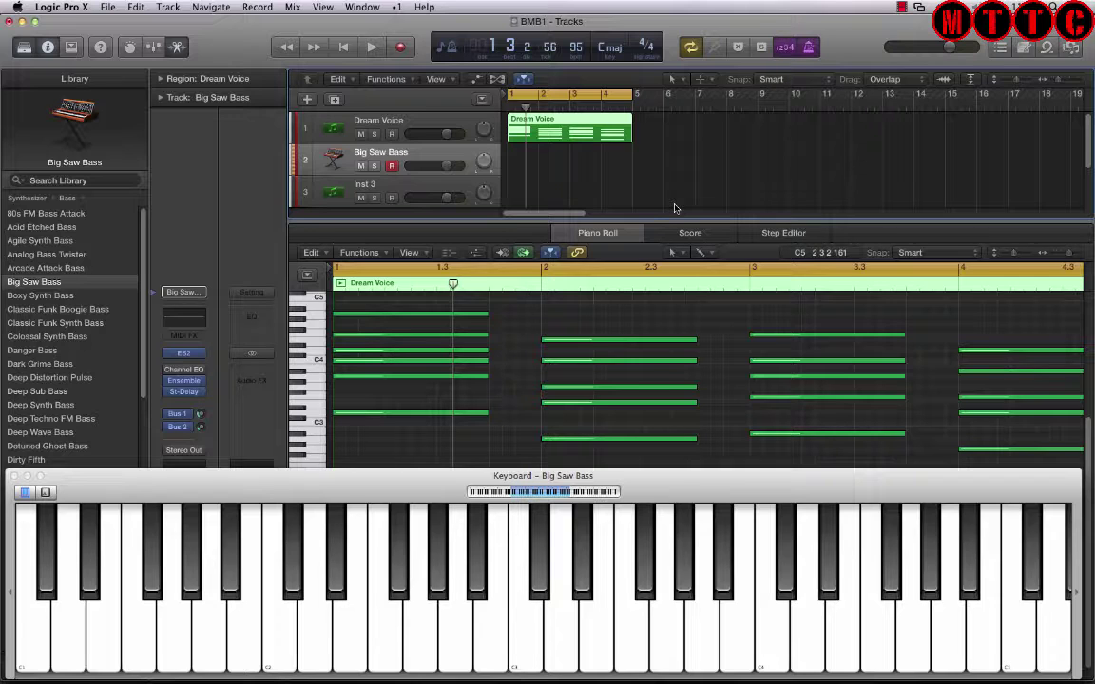
{"action": "key", "text": "s"}
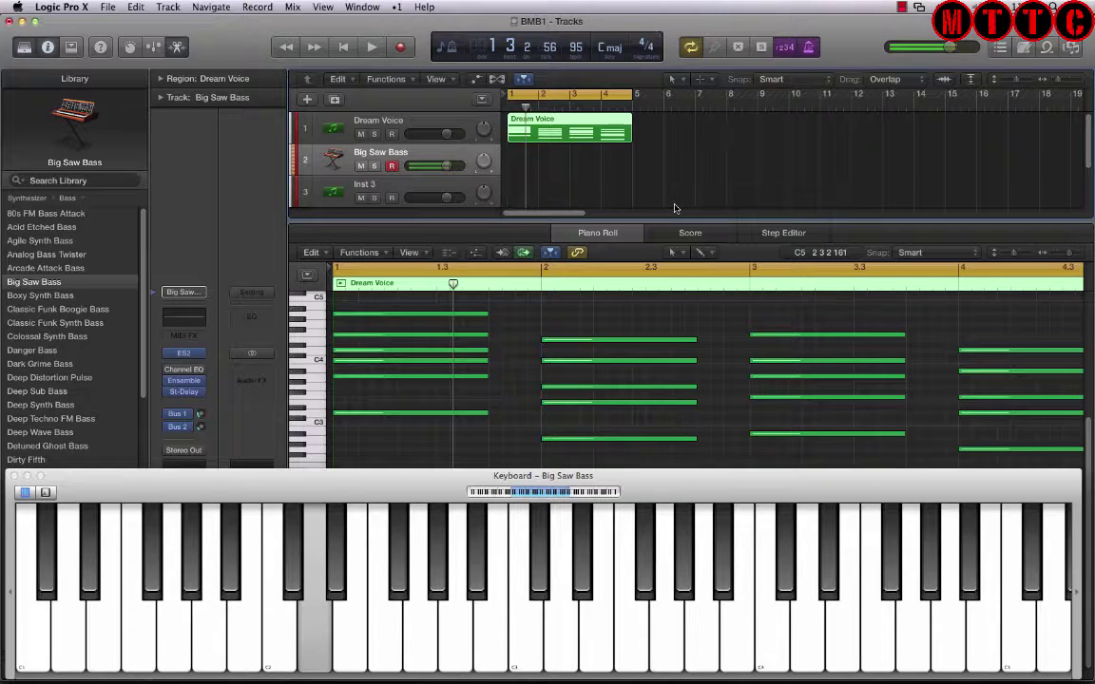
{"action": "key", "text": "h"}
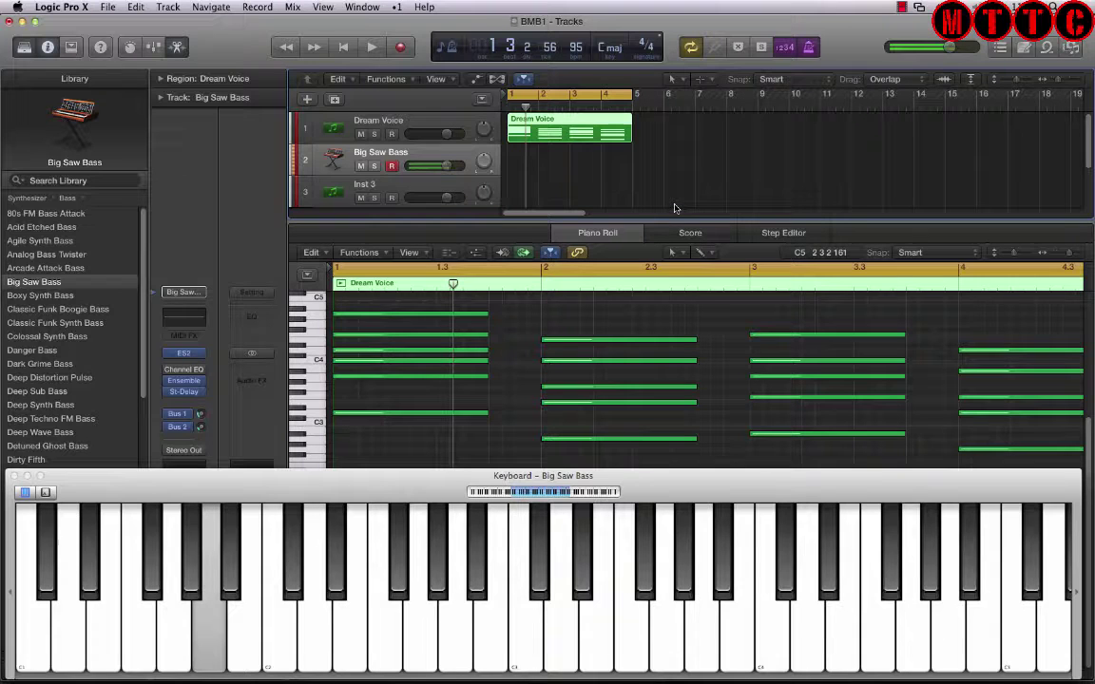
{"action": "key", "text": "u"}
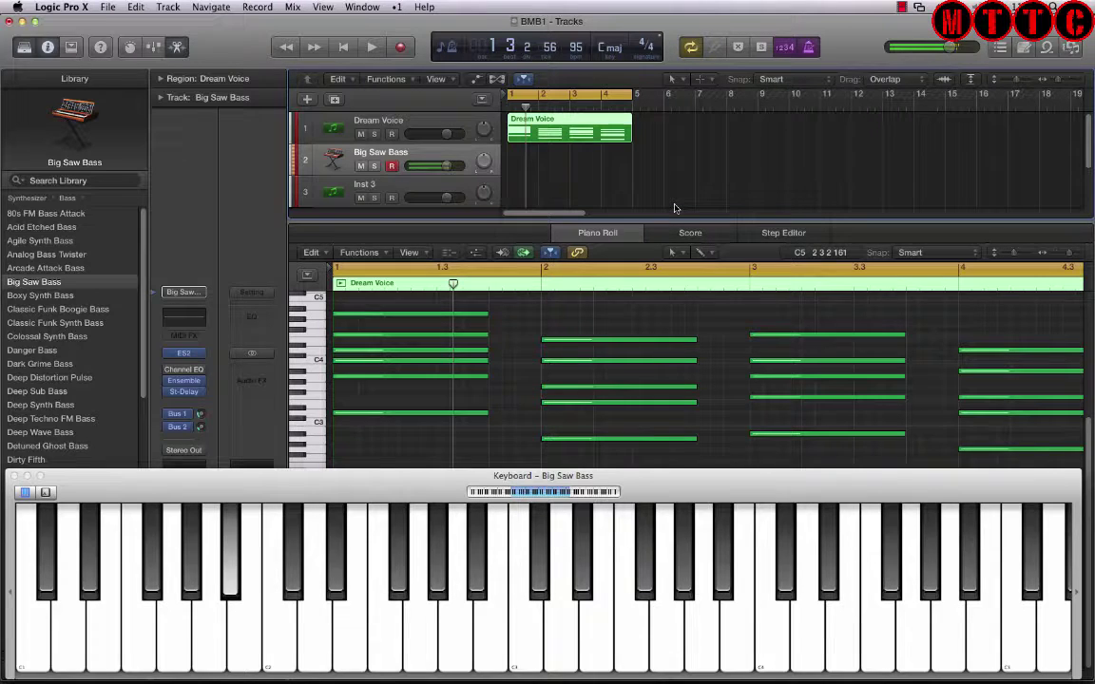
{"action": "key", "text": "g"}
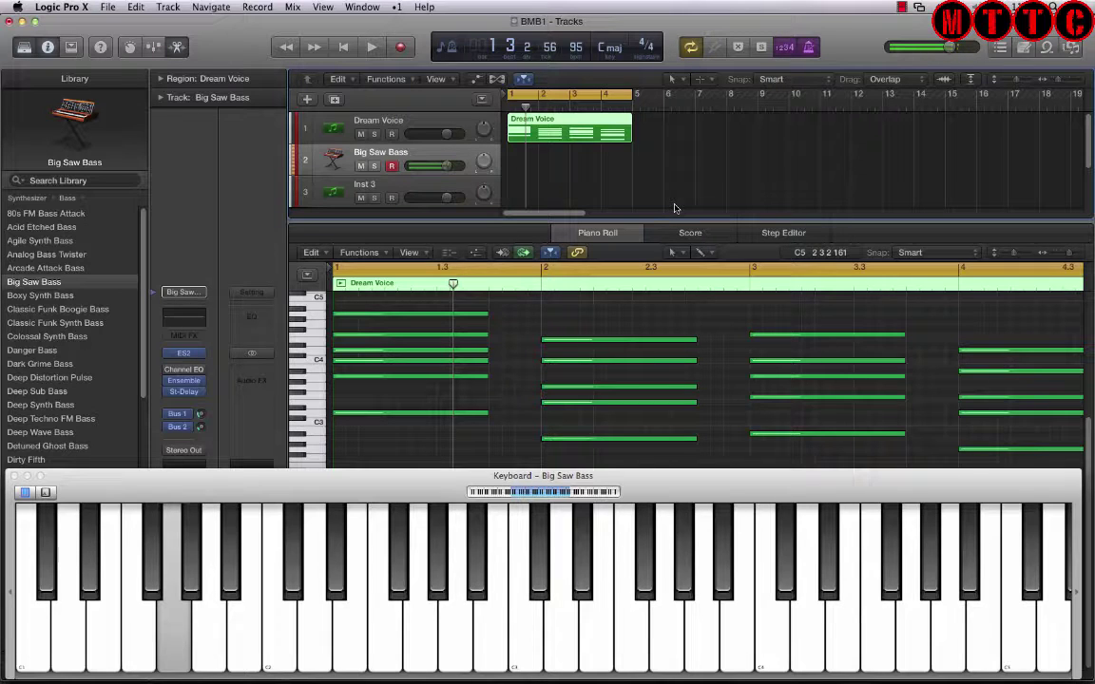
{"action": "key", "text": "l"}
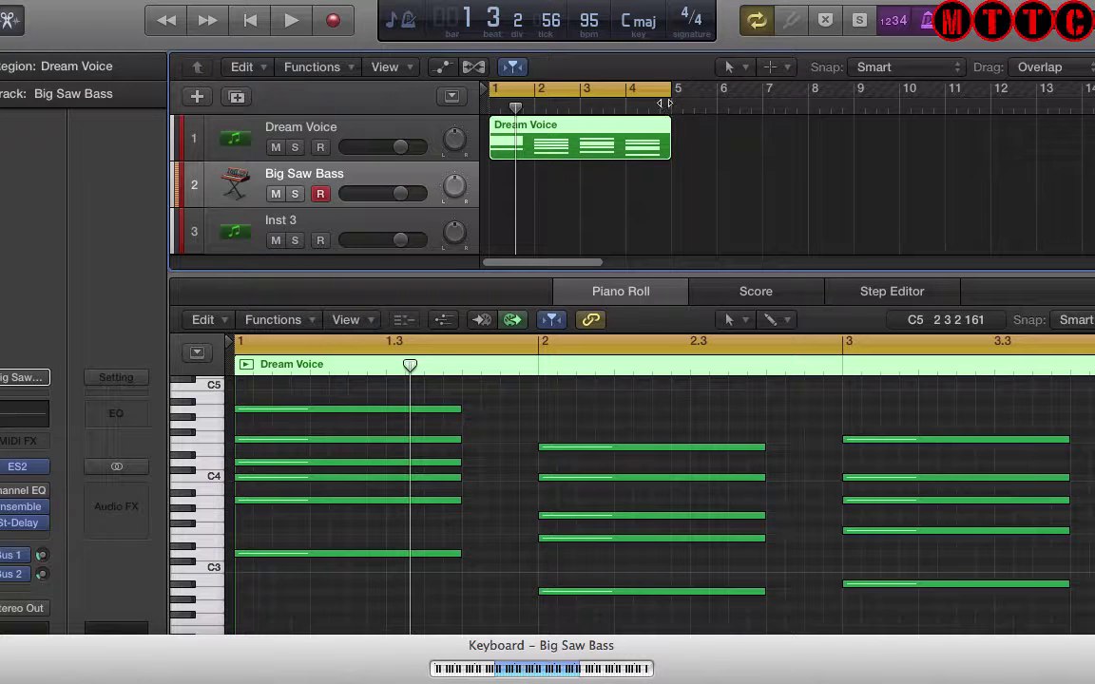
Extend the cycle range to about bar 9 and copy the Dream Voice region to bar 5
{"action": "left_click_drag", "start_coordinate": [668, 90], "coordinate": [856, 89]}
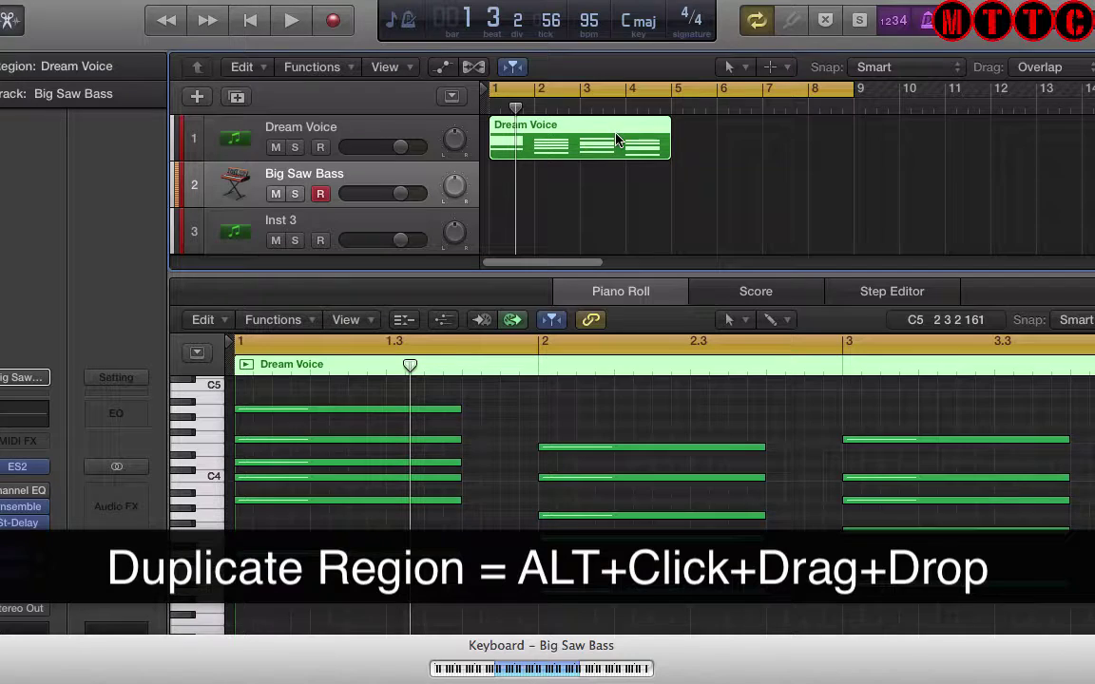
{"action": "left_click_drag", "start_coordinate": [586, 142], "coordinate": [772, 133]}
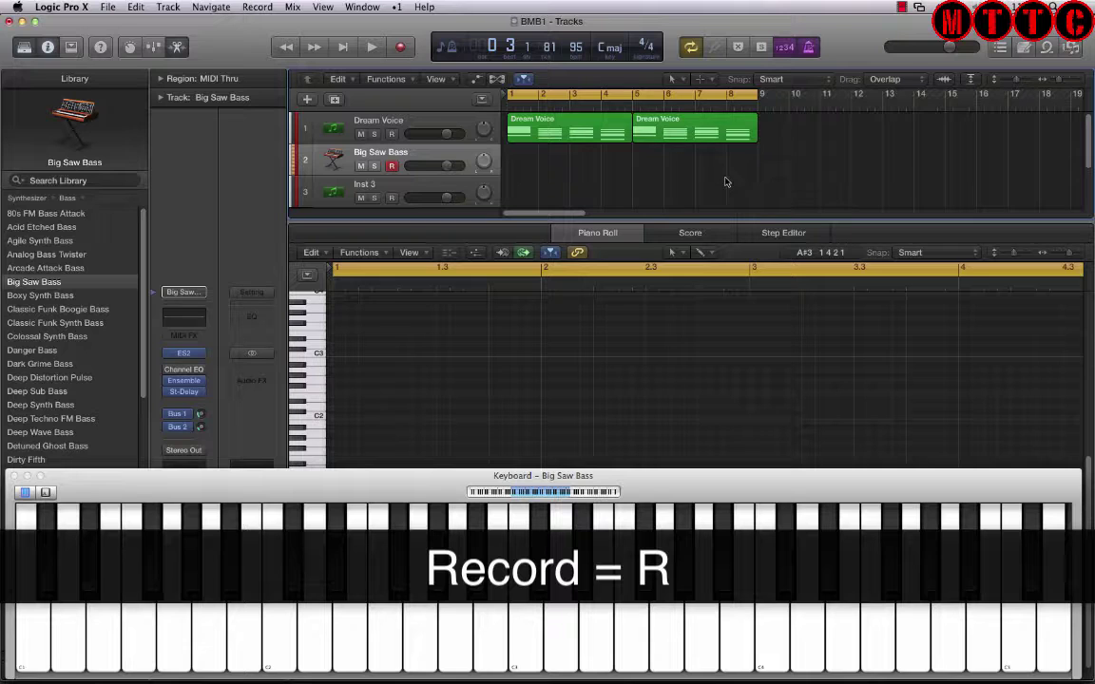
Record a bass line on the Big Saw Bass track across bars 1–8
{"action": "key", "text": "r"}
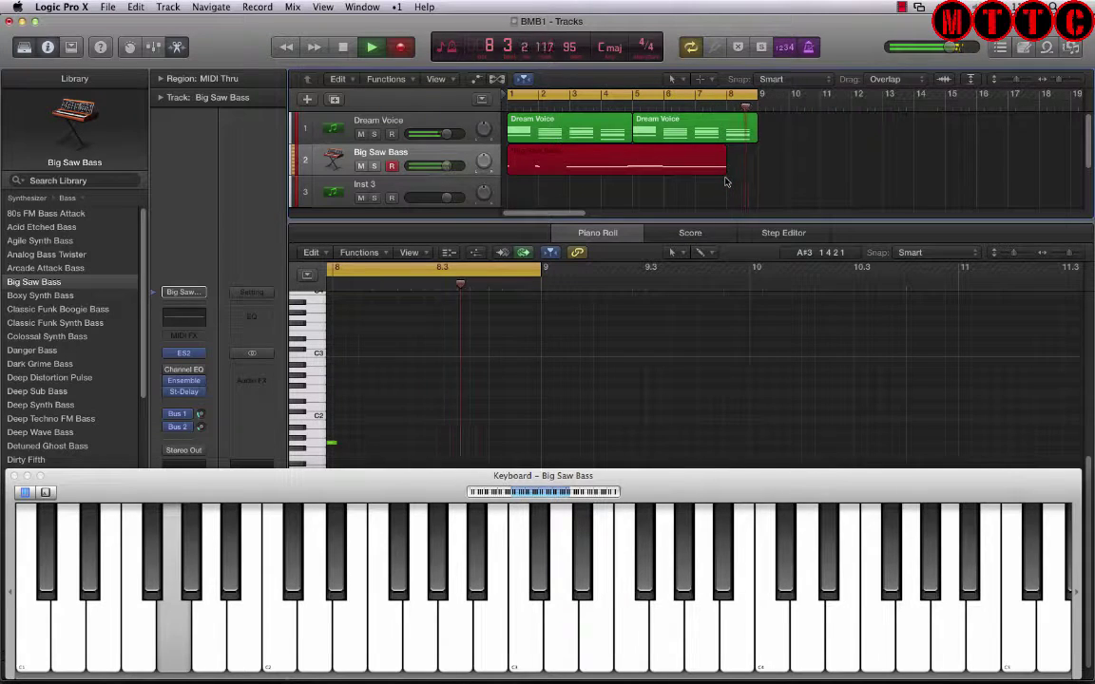
{"action": "key", "text": "space"}
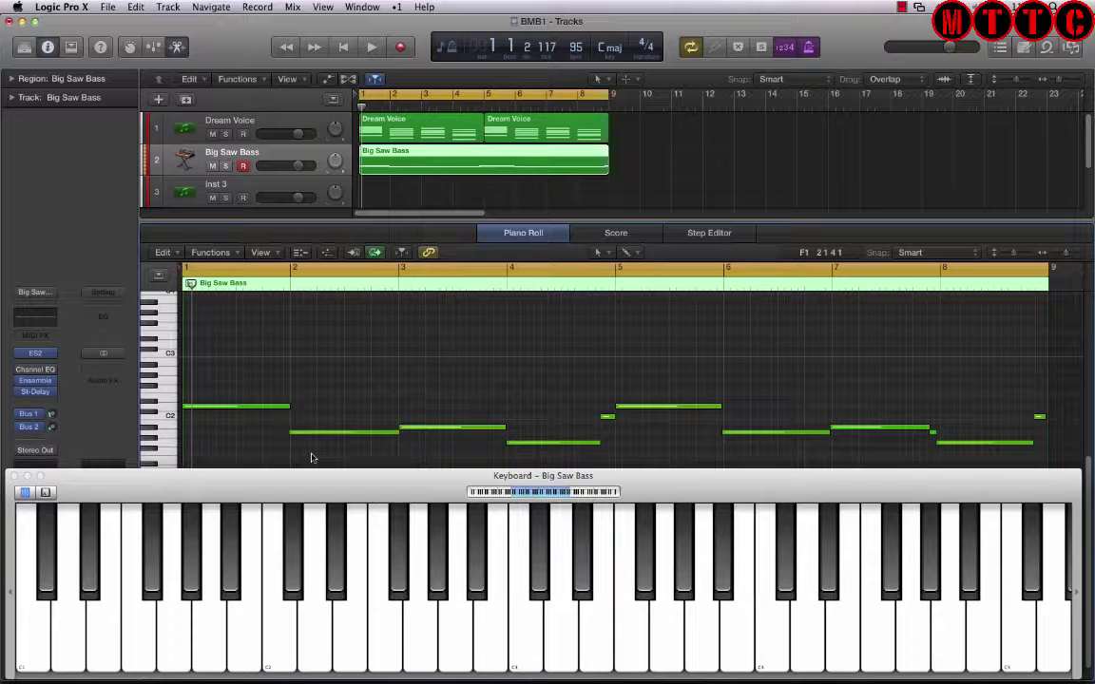
Select all Big Saw Bass notes for quantizing and zoom in horizontally on them
{"action": "key", "text": "super+a"}
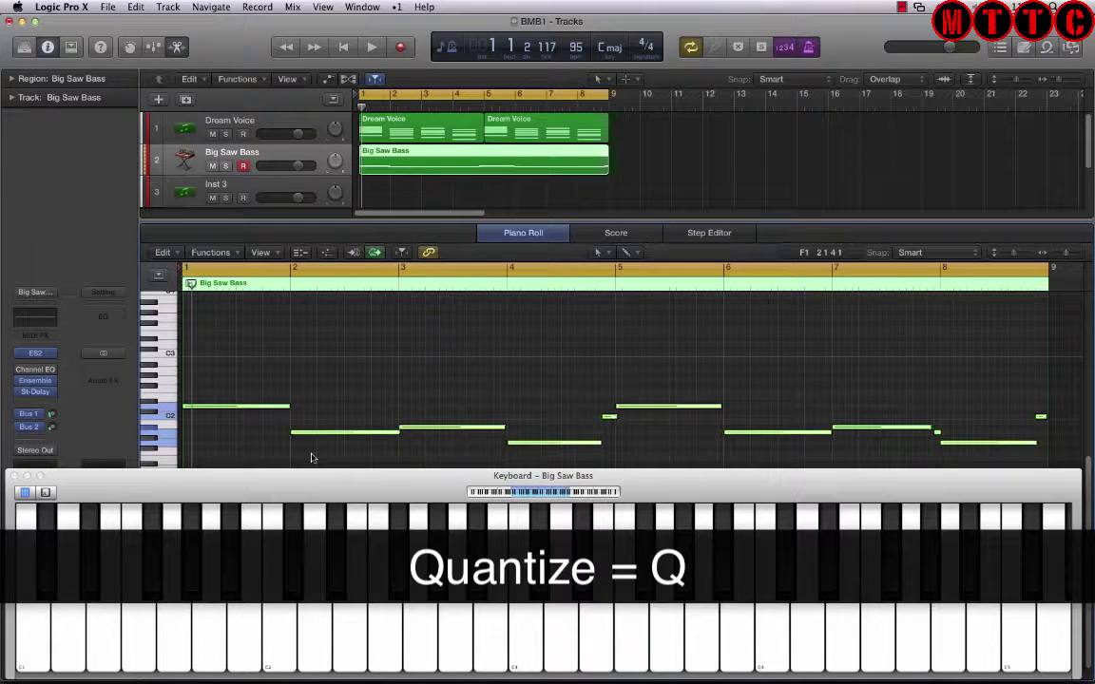
{"action": "key", "text": "super+Right"}
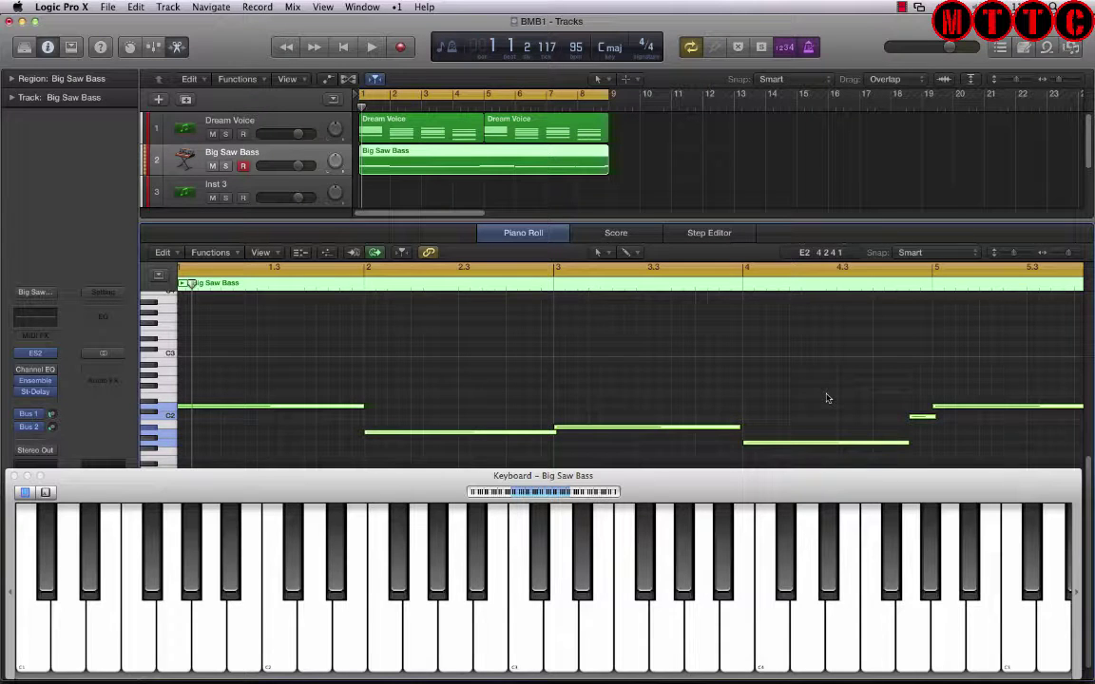
Apply Force Legato (Note End to Selected Notes) to the bass notes, then deselect them
{"action": "left_click", "coordinate": [165, 253]}
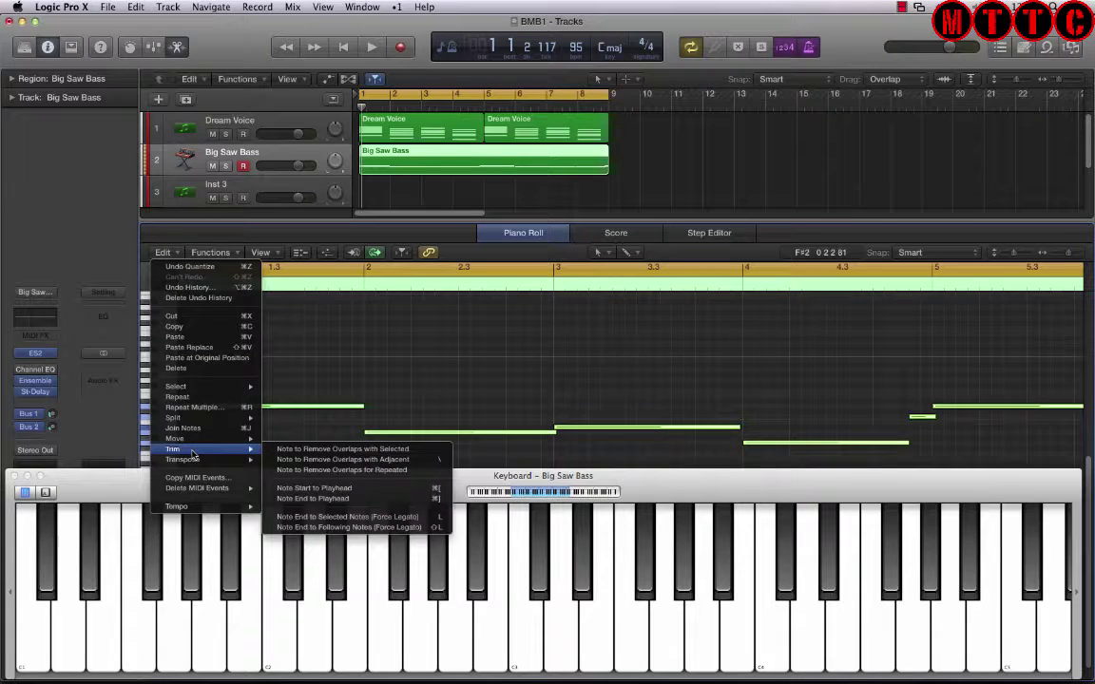
{"action": "mouse_move", "coordinate": [186, 449]}
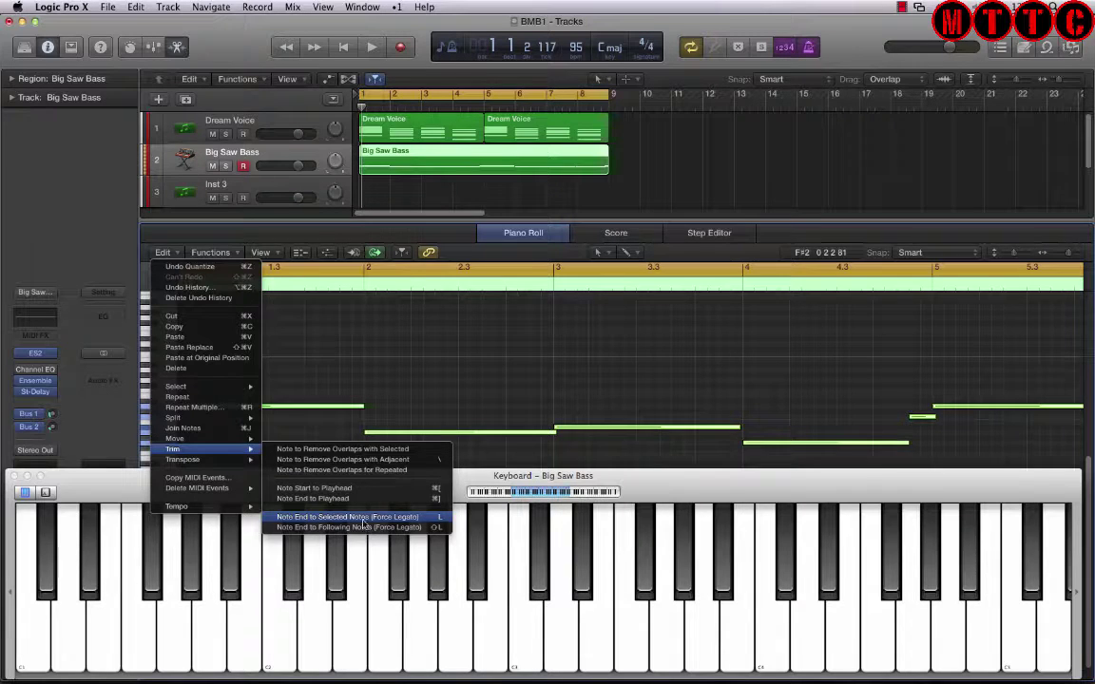
{"action": "left_click", "coordinate": [342, 519]}
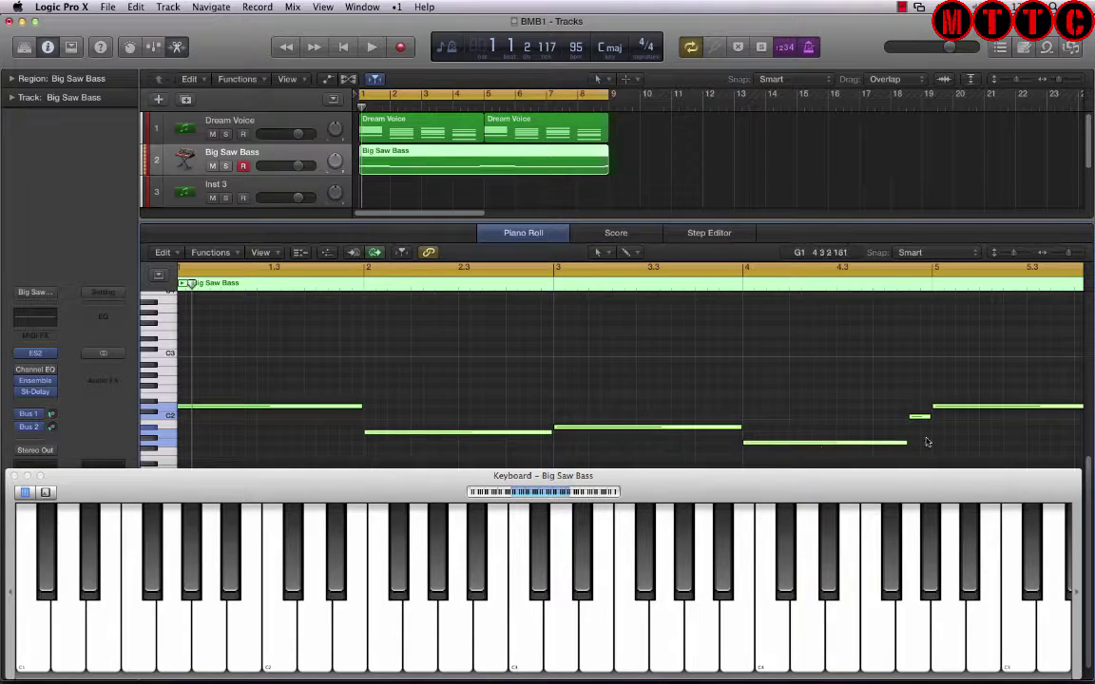
{"action": "left_click", "coordinate": [637, 397]}
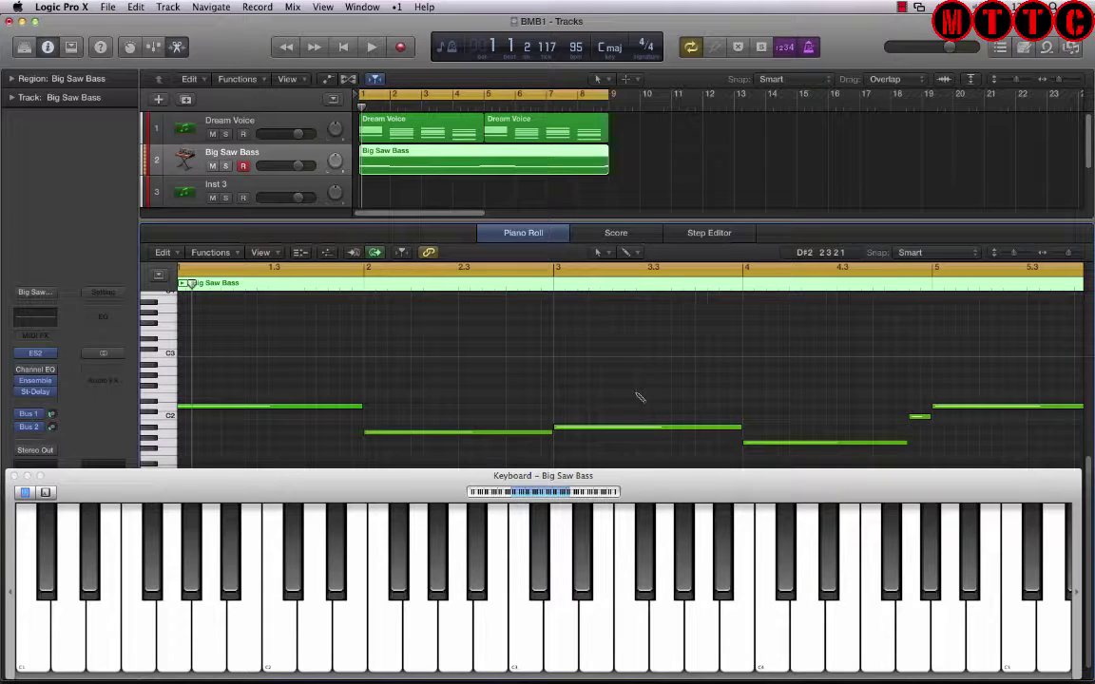
Fix all Big Saw Bass note velocities at 50 with the Transform window, then audition
{"action": "key", "text": "super+9"}
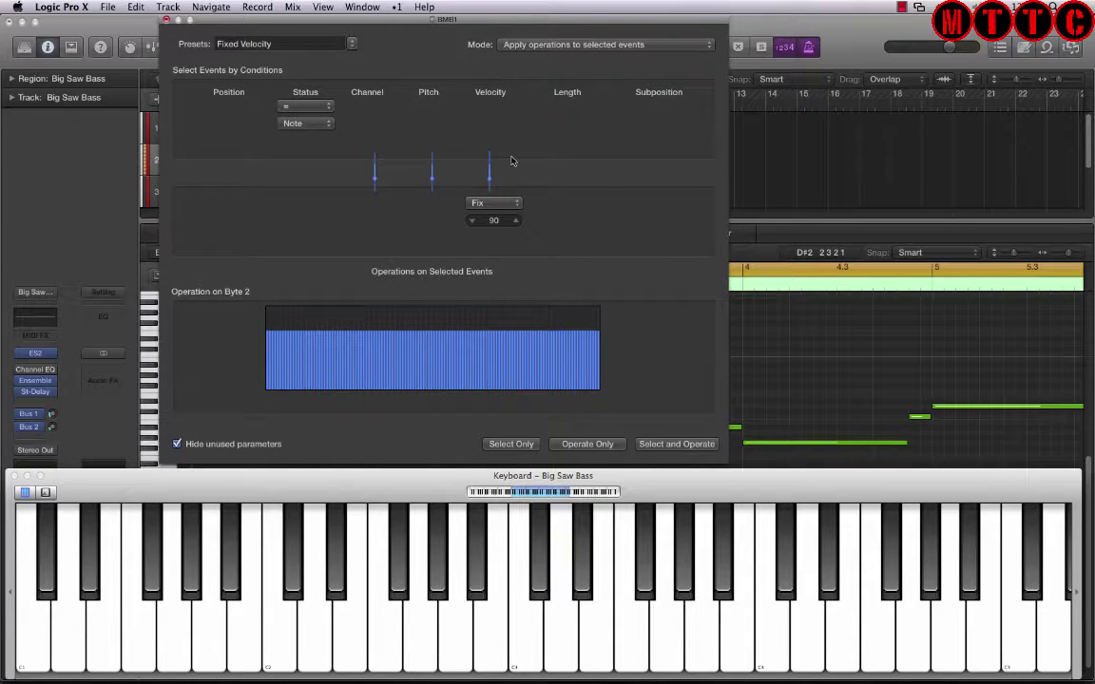
{"action": "left_click_drag", "start_coordinate": [493, 220], "coordinate": [493, 259]}
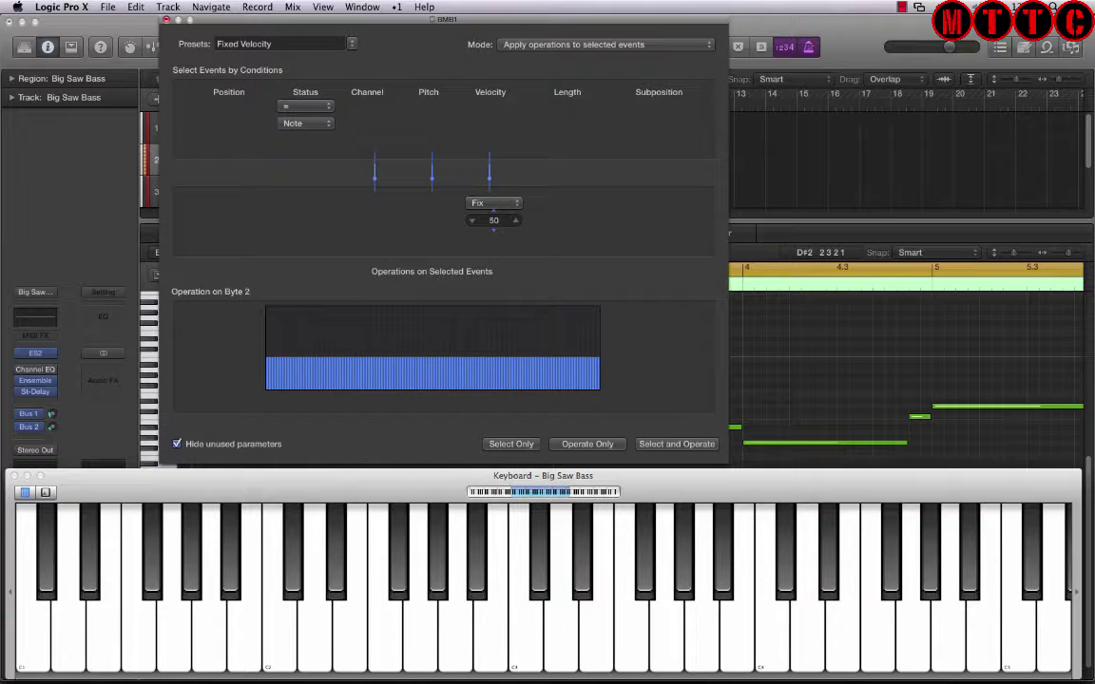
{"action": "left_click", "coordinate": [674, 444]}
{"action": "key", "text": "space"}
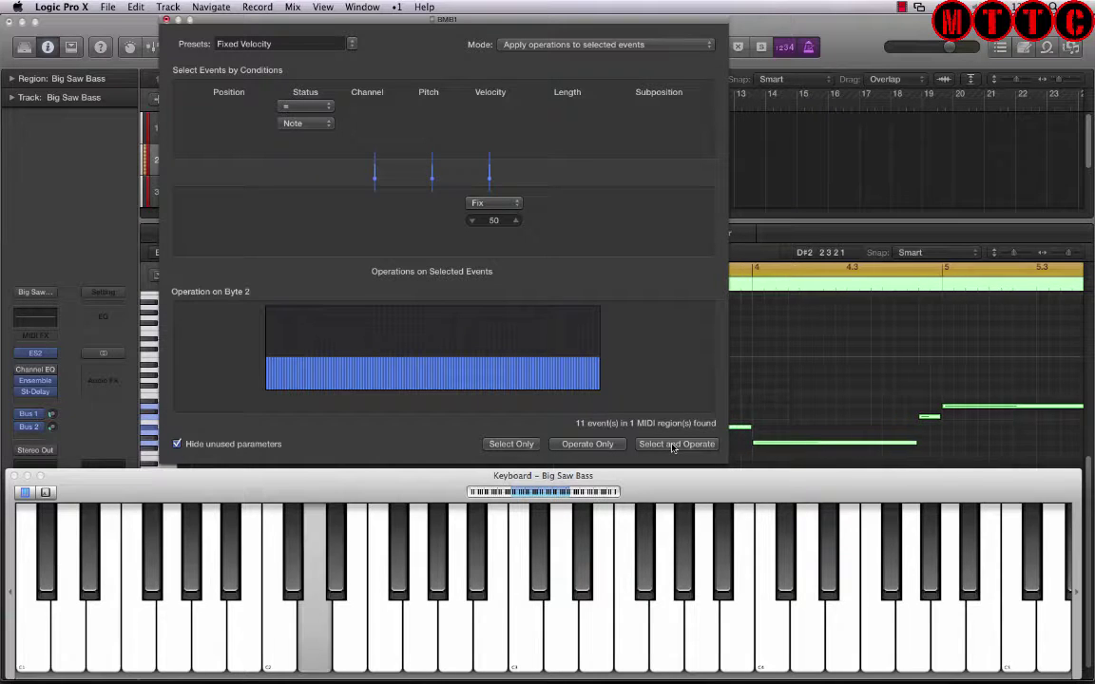
{"action": "left_click", "coordinate": [165, 20]}
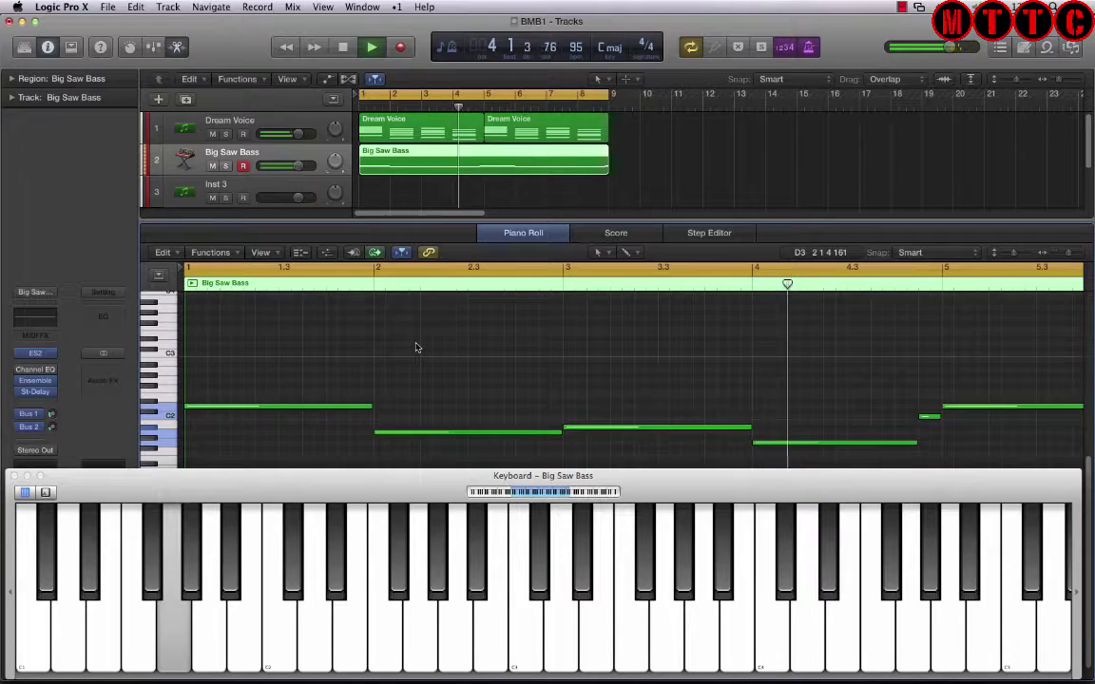
Raise the long bar-8 bass note and the short note before it to C#2, then play back
{"action": "key", "text": "space"}
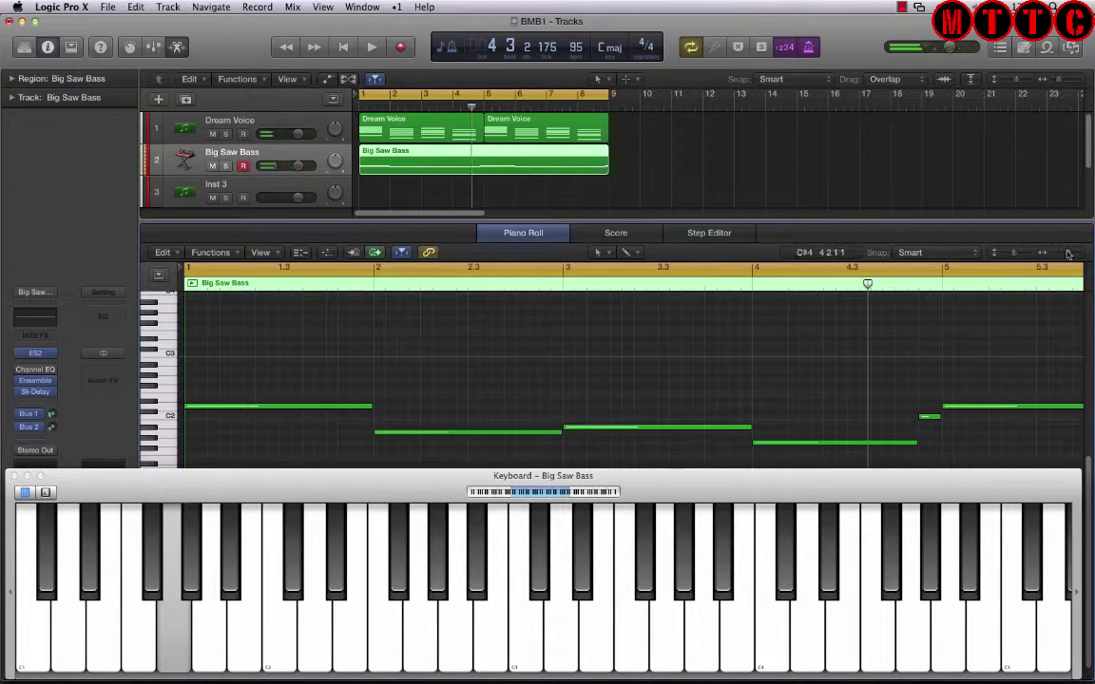
{"action": "scroll", "coordinate": [751, 233], "scroll_direction": "down", "scroll_amount": 5}
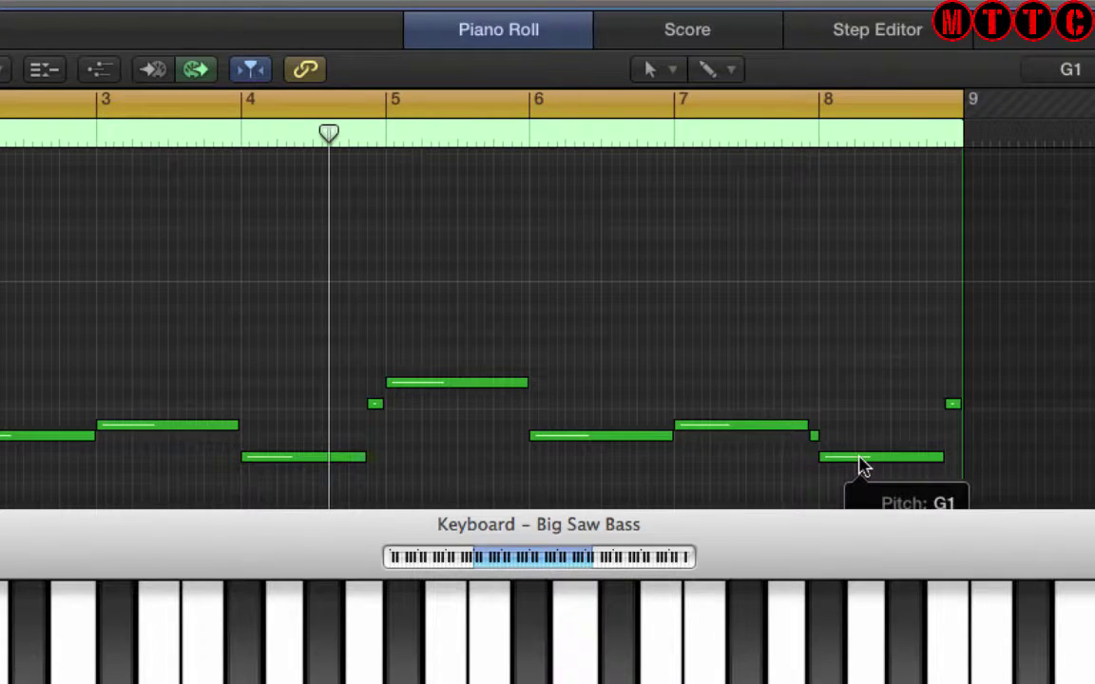
{"action": "left_click_drag", "start_coordinate": [862, 465], "coordinate": [865, 384]}
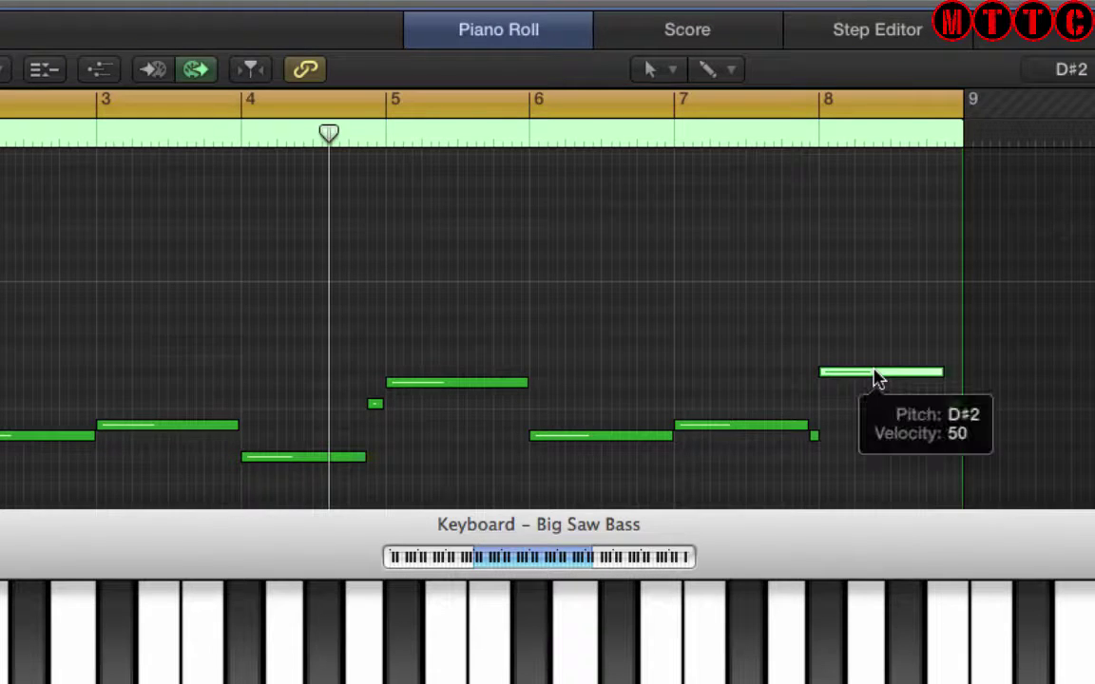
{"action": "mouse_move", "coordinate": [816, 444]}
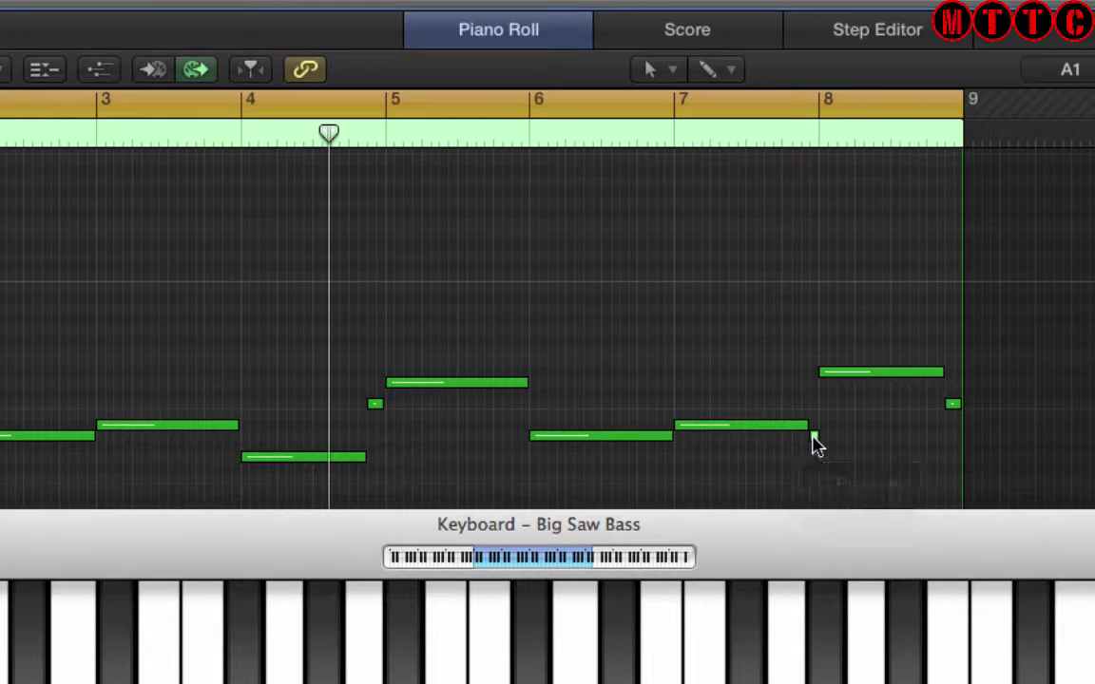
{"action": "left_click_drag", "start_coordinate": [814, 444], "coordinate": [814, 384]}
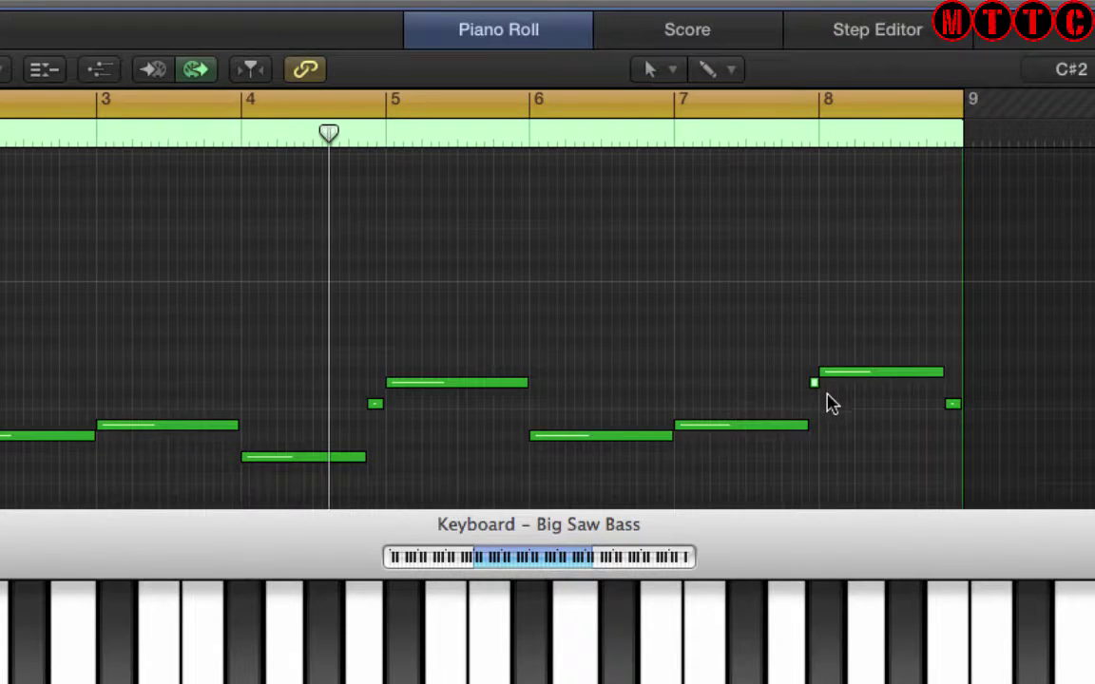
{"action": "key", "text": "space"}
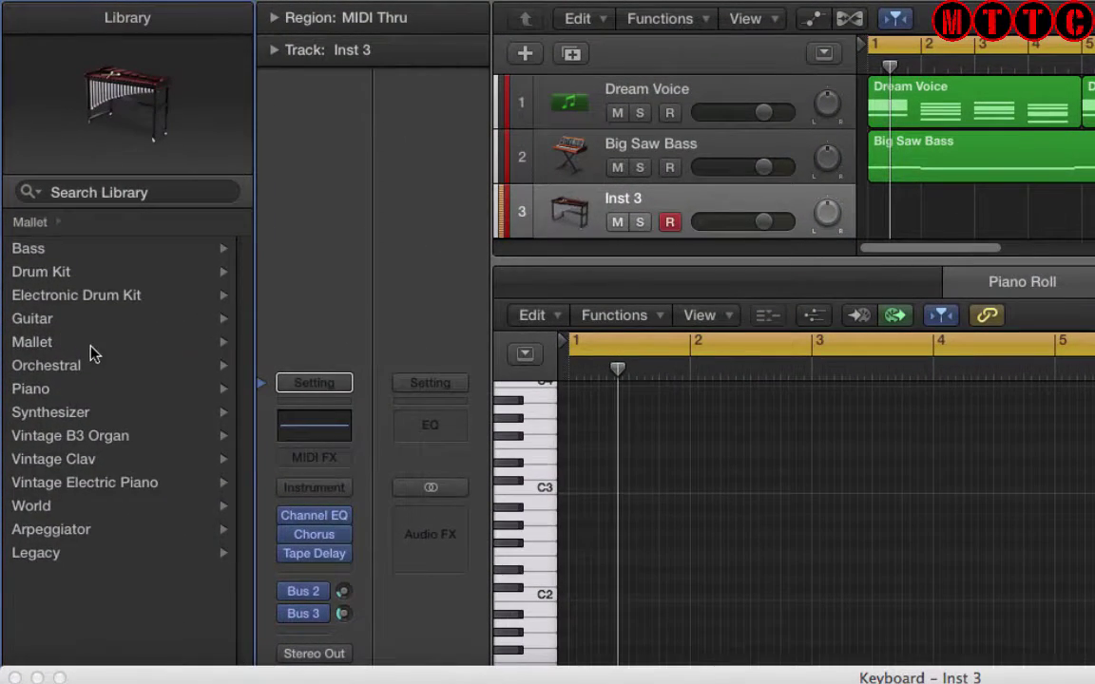
Load the Marimba sound from the Mallet category onto Inst 3
{"action": "left_click", "coordinate": [91, 344]}
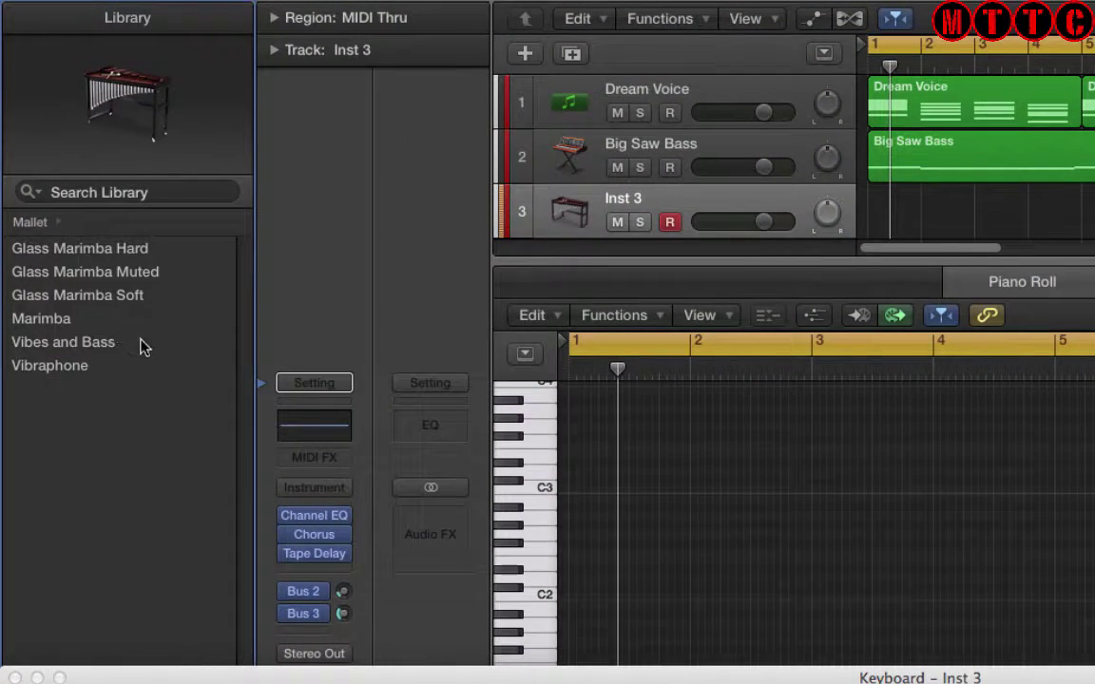
{"action": "left_click", "coordinate": [111, 323]}
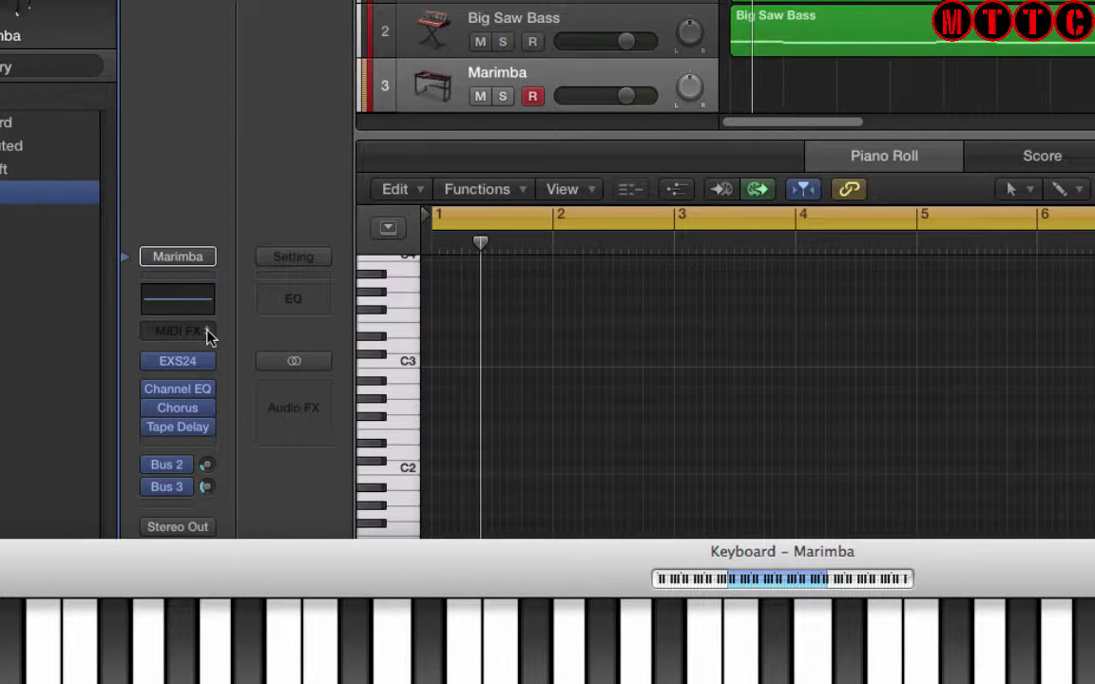
Add an Arpeggiator to the Marimba track with Variation 2 and Octave Range 2
{"action": "left_click", "coordinate": [208, 335]}
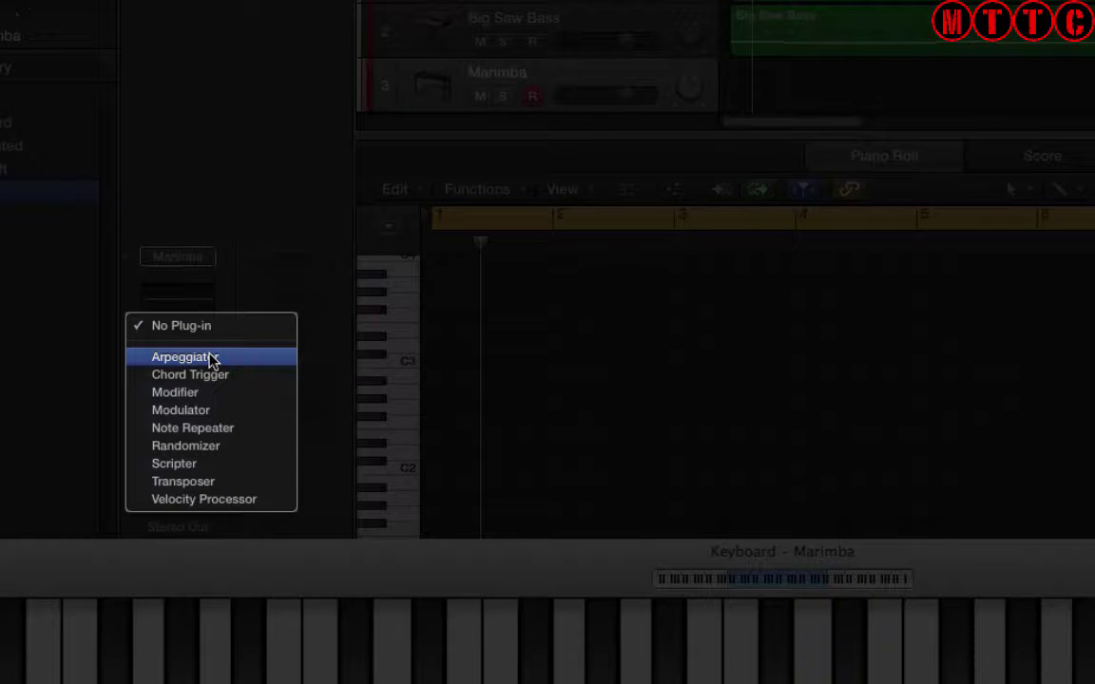
{"action": "left_click", "coordinate": [211, 358]}
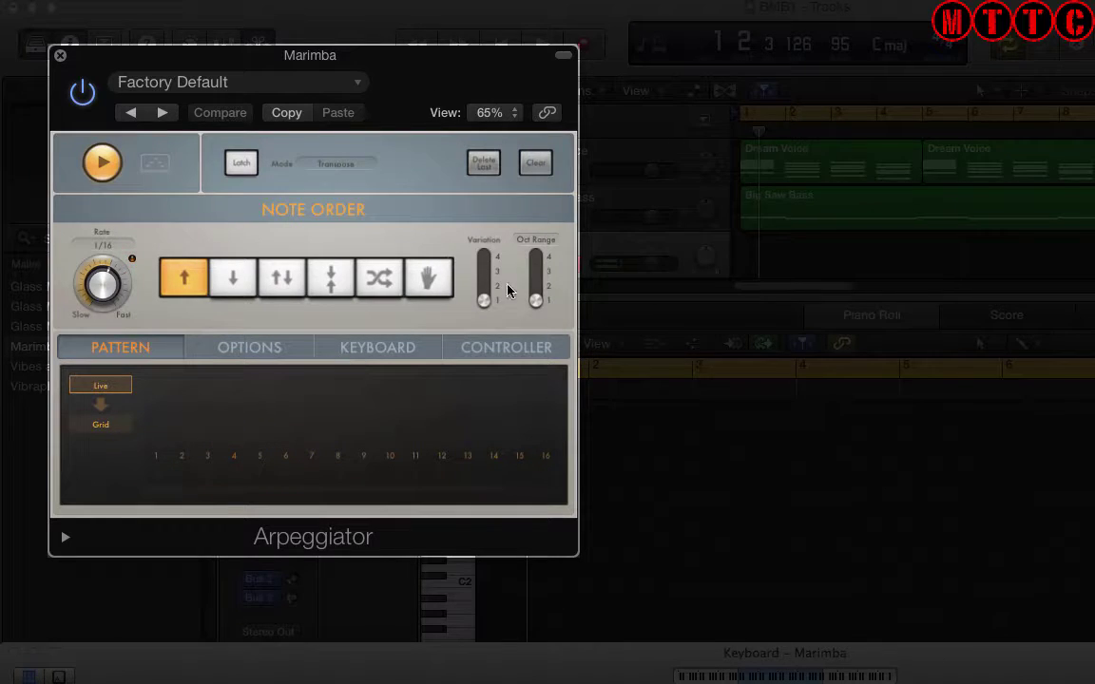
{"action": "left_click_drag", "start_coordinate": [485, 302], "coordinate": [484, 290]}
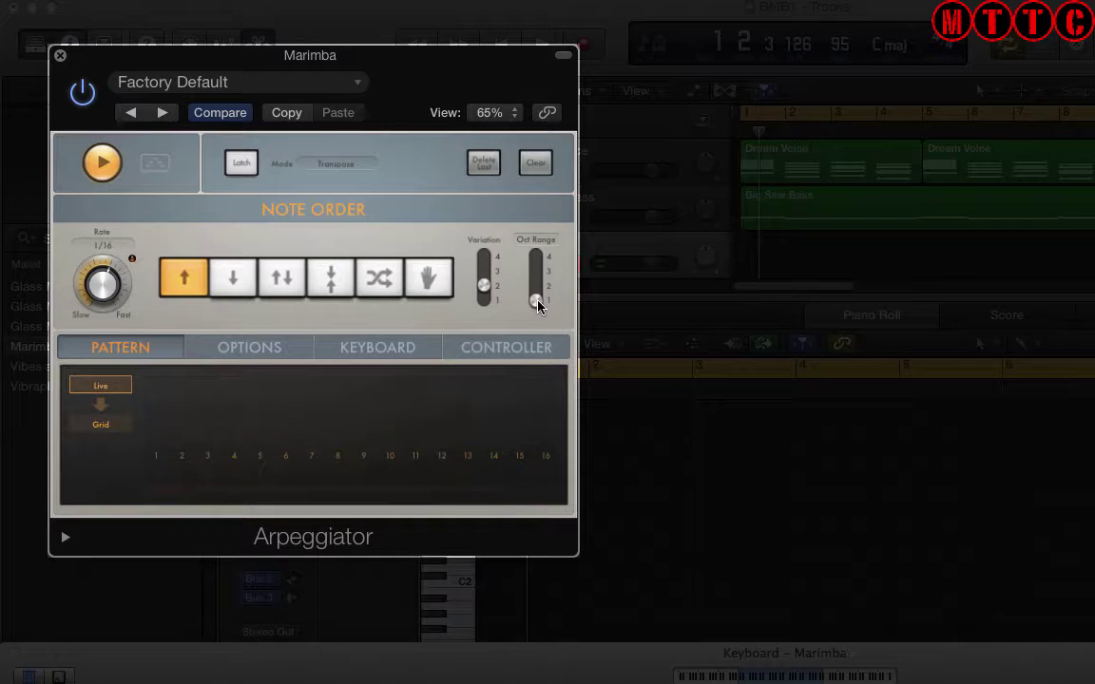
{"action": "left_click_drag", "start_coordinate": [538, 298], "coordinate": [540, 291]}
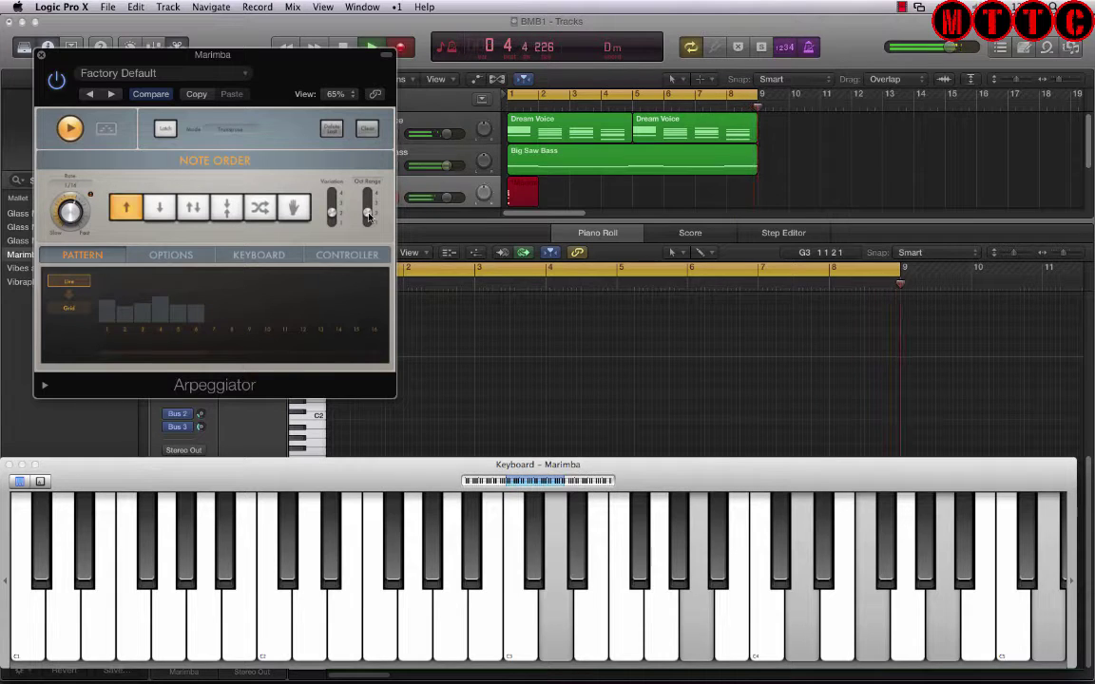
Stop recording, select all six Marimba notes, and set them to fixed velocity 88
{"action": "key", "text": "space"}
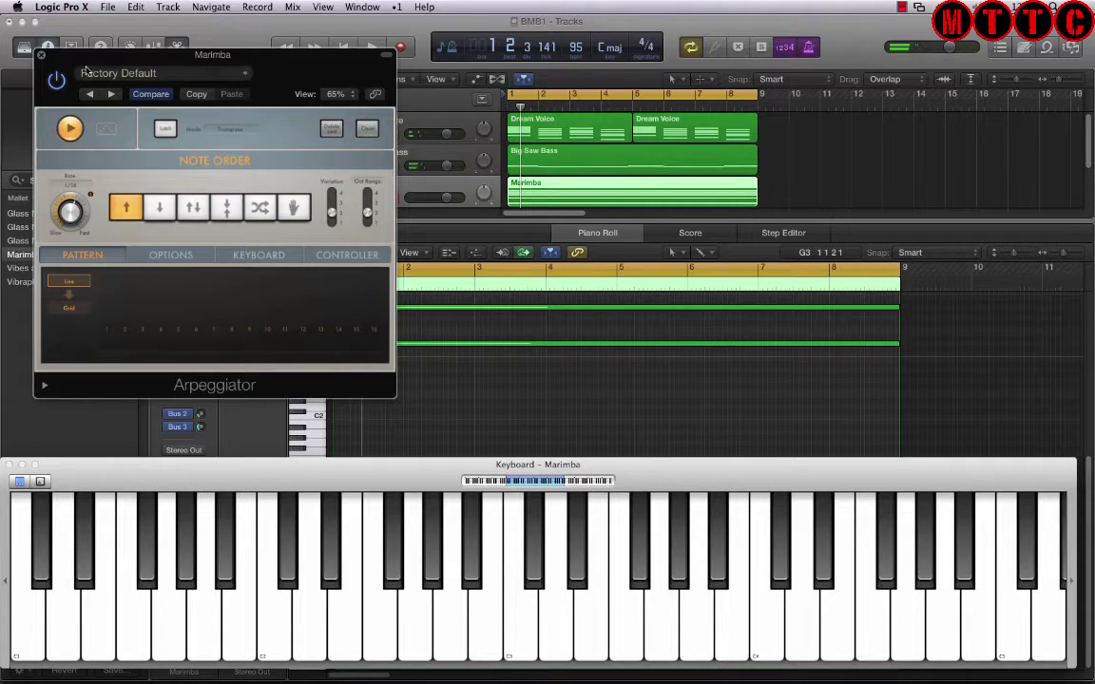
{"action": "left_click", "coordinate": [41, 56]}
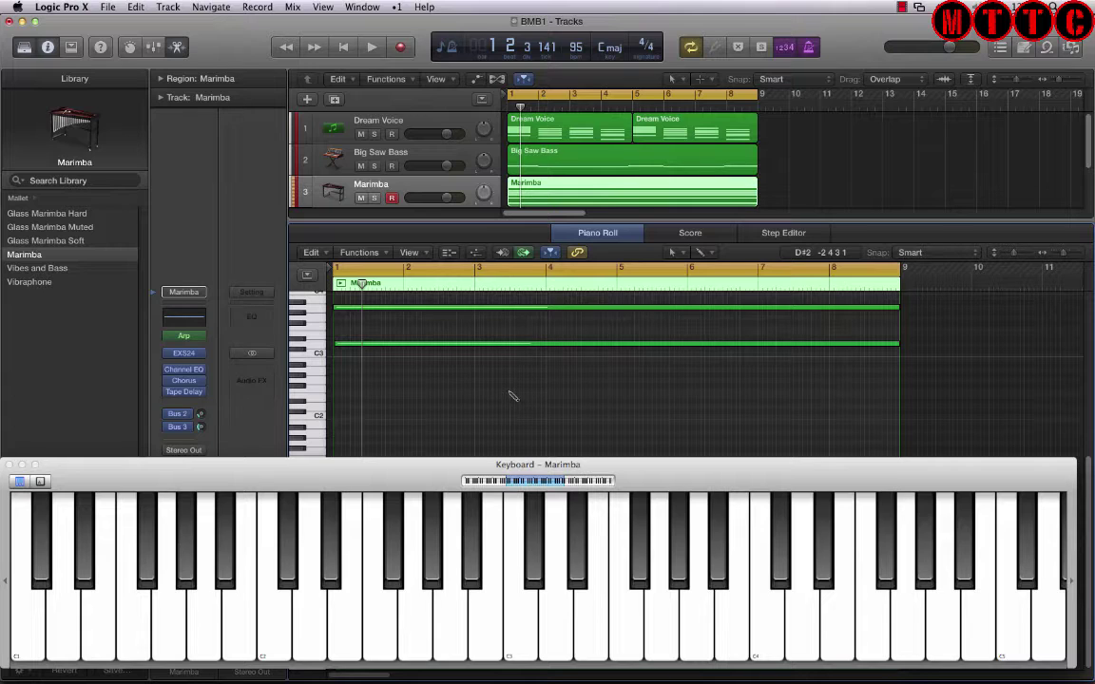
{"action": "key", "text": "super+a"}
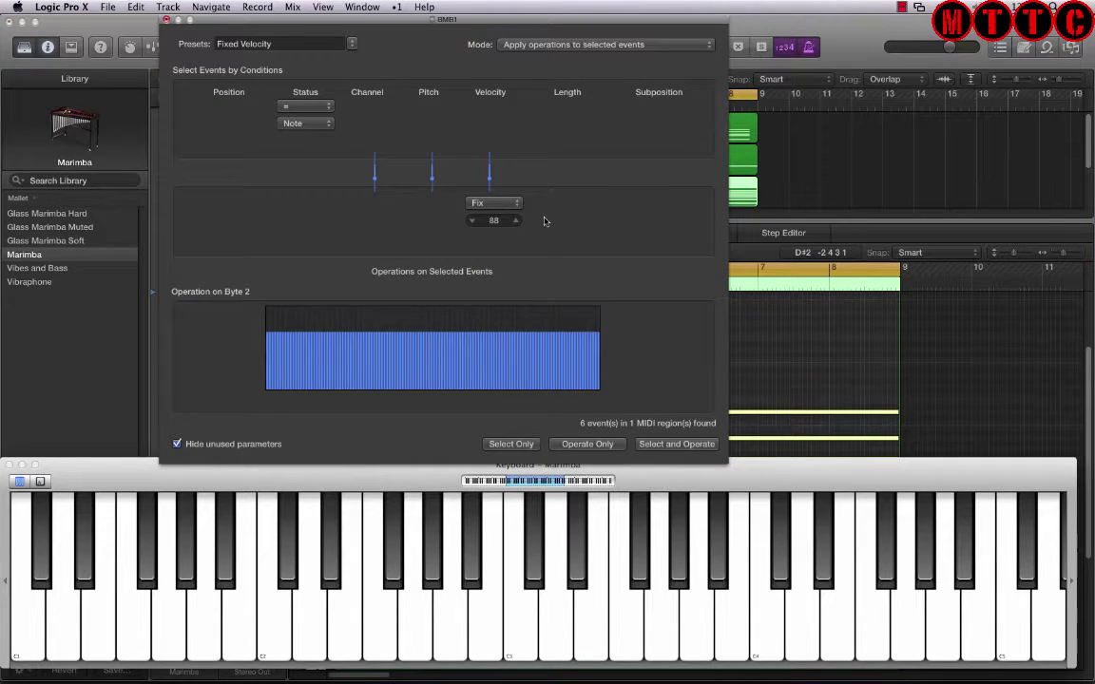
{"action": "key", "text": "space"}
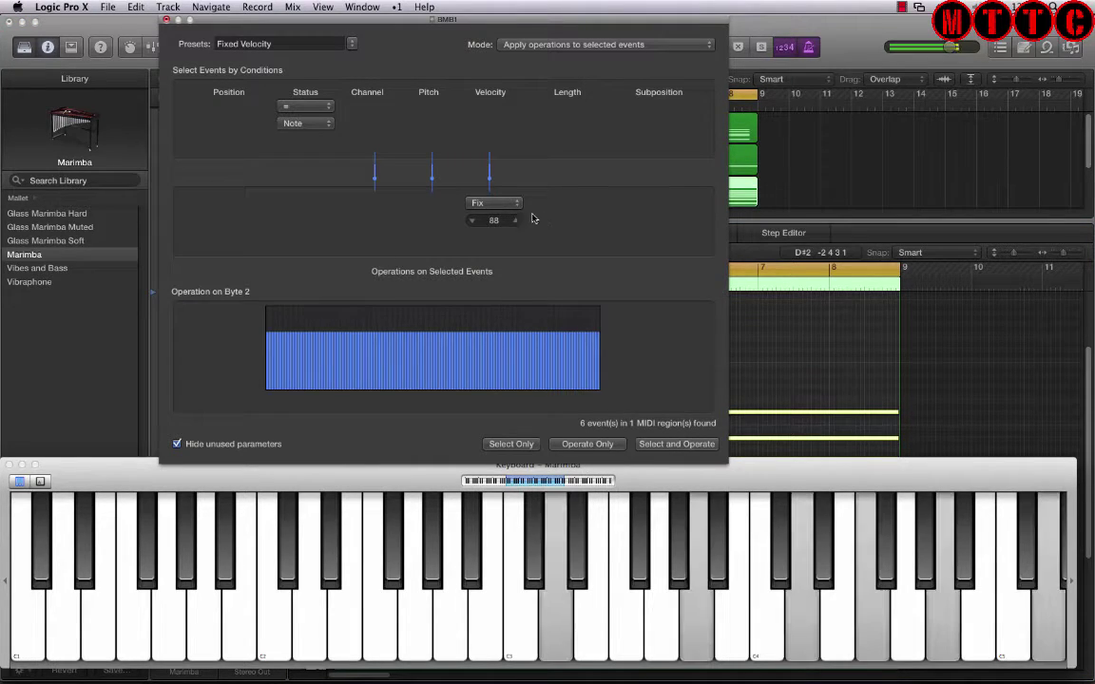
{"action": "left_click", "coordinate": [166, 20]}
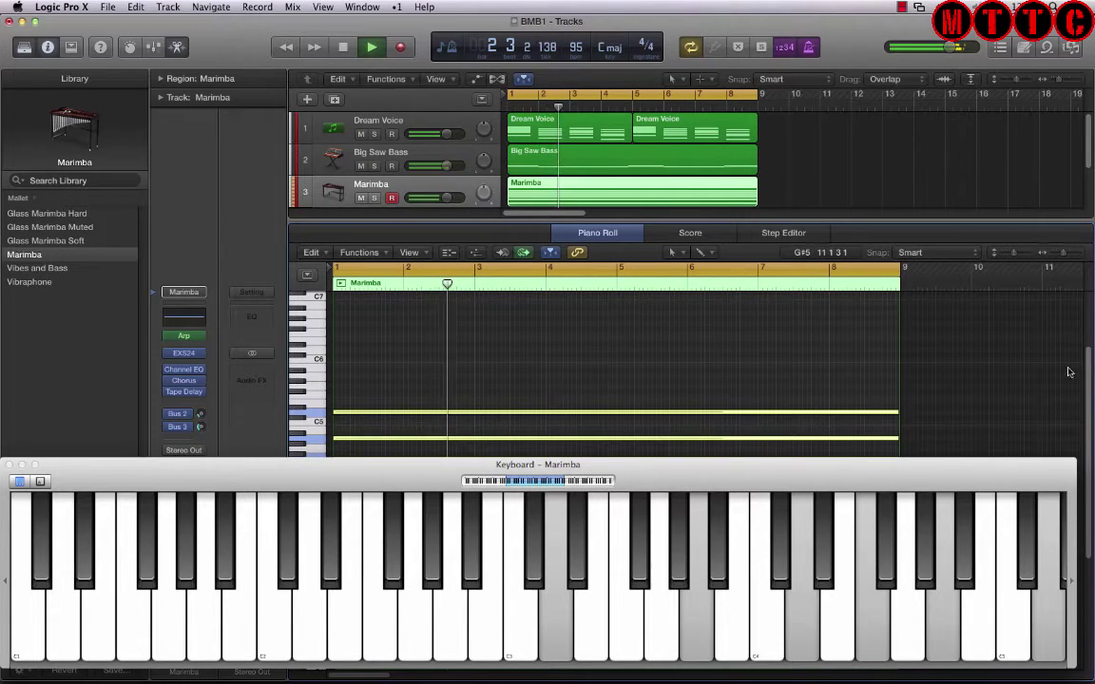
Stop playback and swap the Marimba's Tape Delay slot for a Factory Default Stereo Delay
{"action": "left_click_drag", "start_coordinate": [1089, 364], "coordinate": [1084, 422]}
{"action": "key", "text": "space"}
{"action": "left_click_drag", "start_coordinate": [380, 465], "coordinate": [608, 458]}
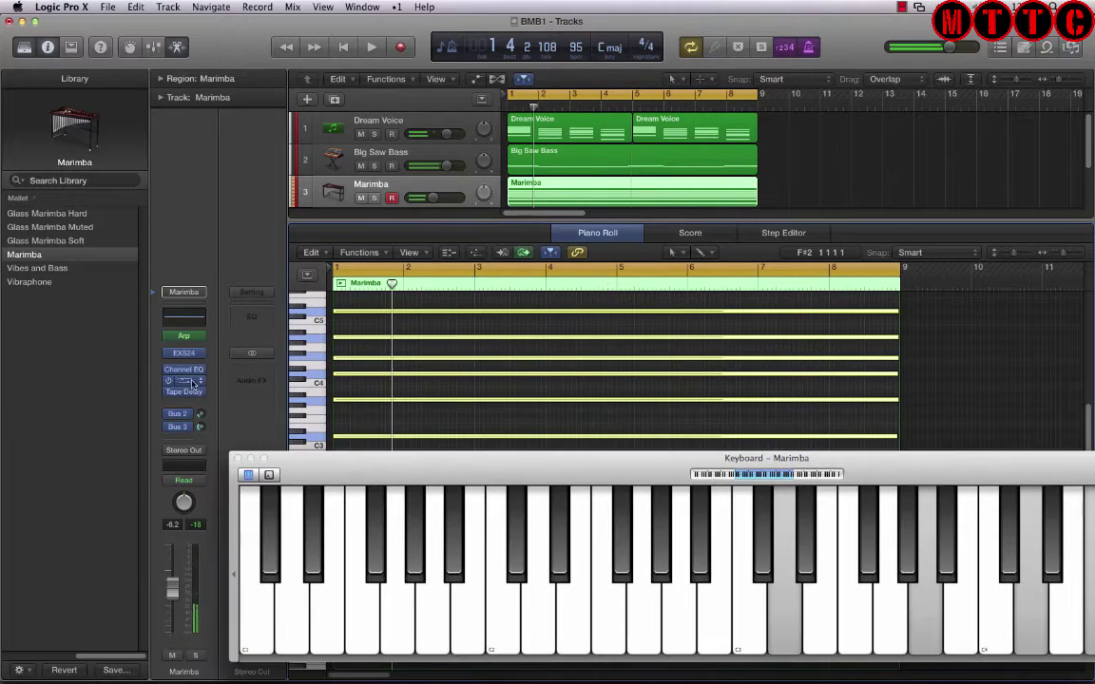
{"action": "left_click", "coordinate": [201, 394]}
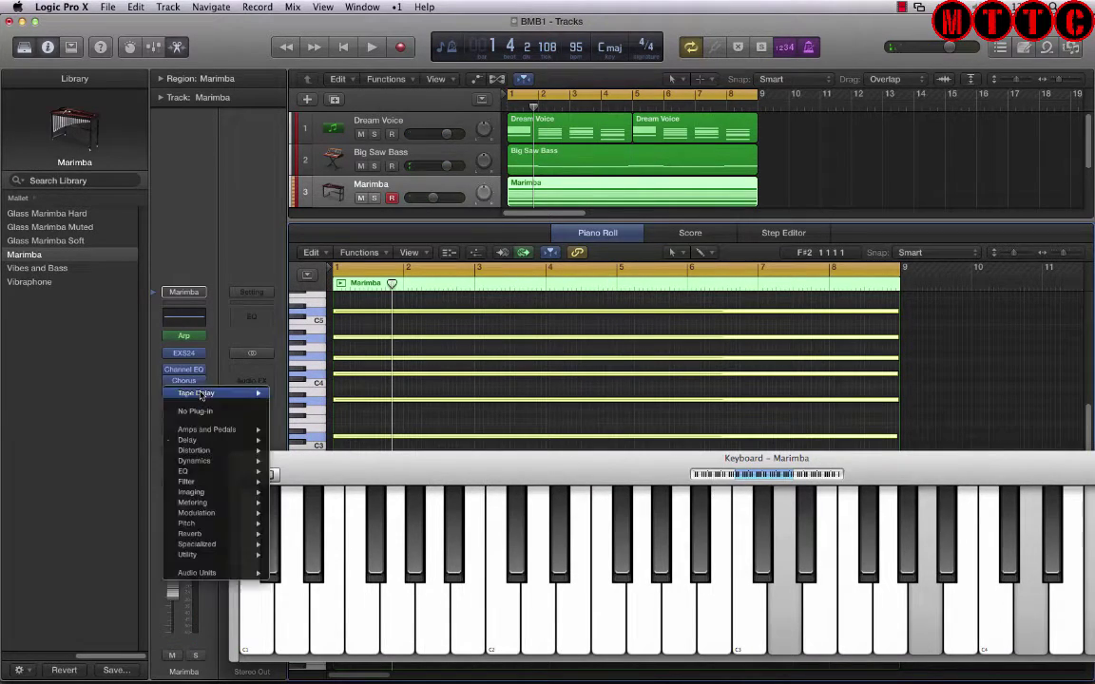
{"action": "mouse_move", "coordinate": [187, 439]}
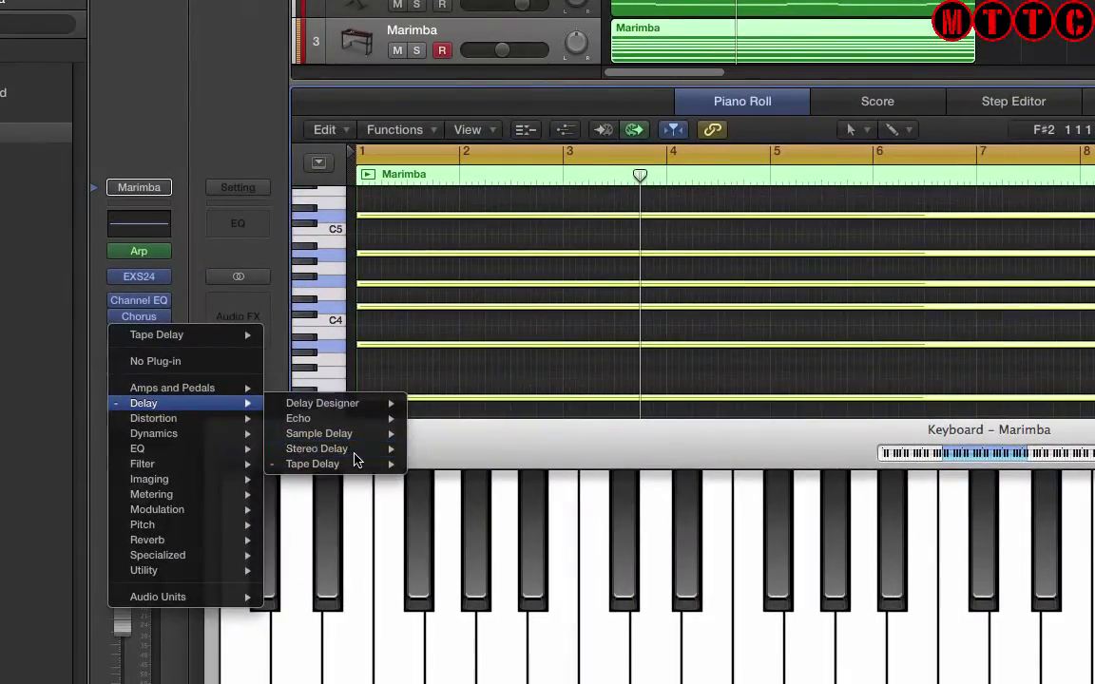
{"action": "left_click", "coordinate": [319, 448]}
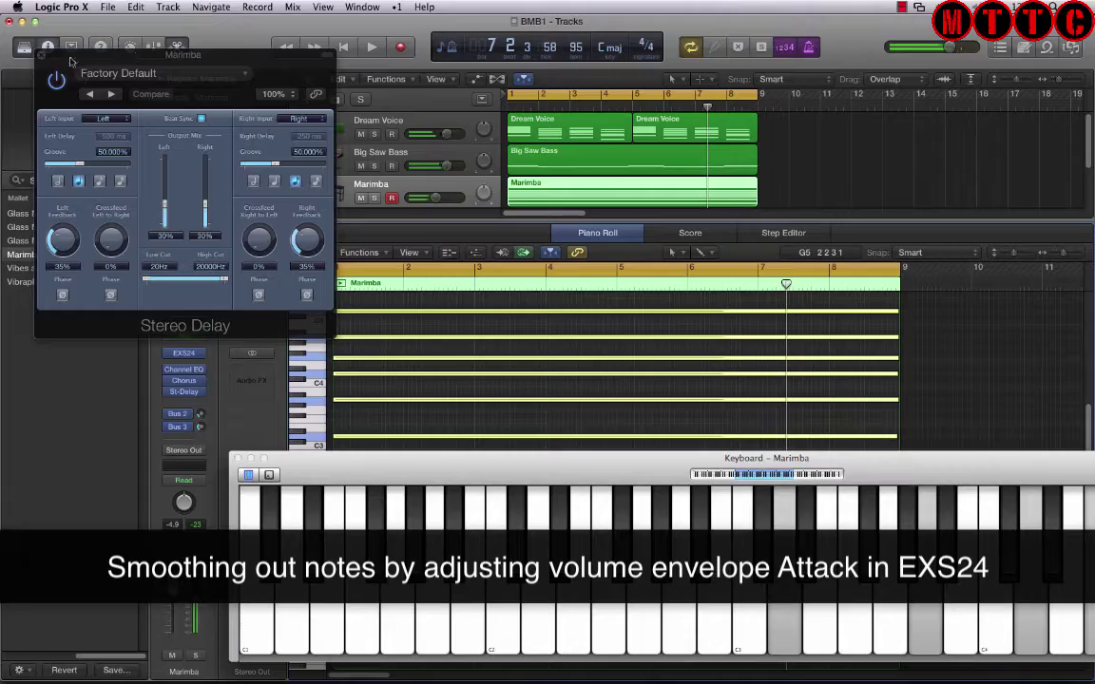
Raise the Marimba EXS24 ENV2 volume attack to about 108 ms while auditioning playback
{"action": "left_click", "coordinate": [41, 56]}
{"action": "left_click", "coordinate": [184, 354]}
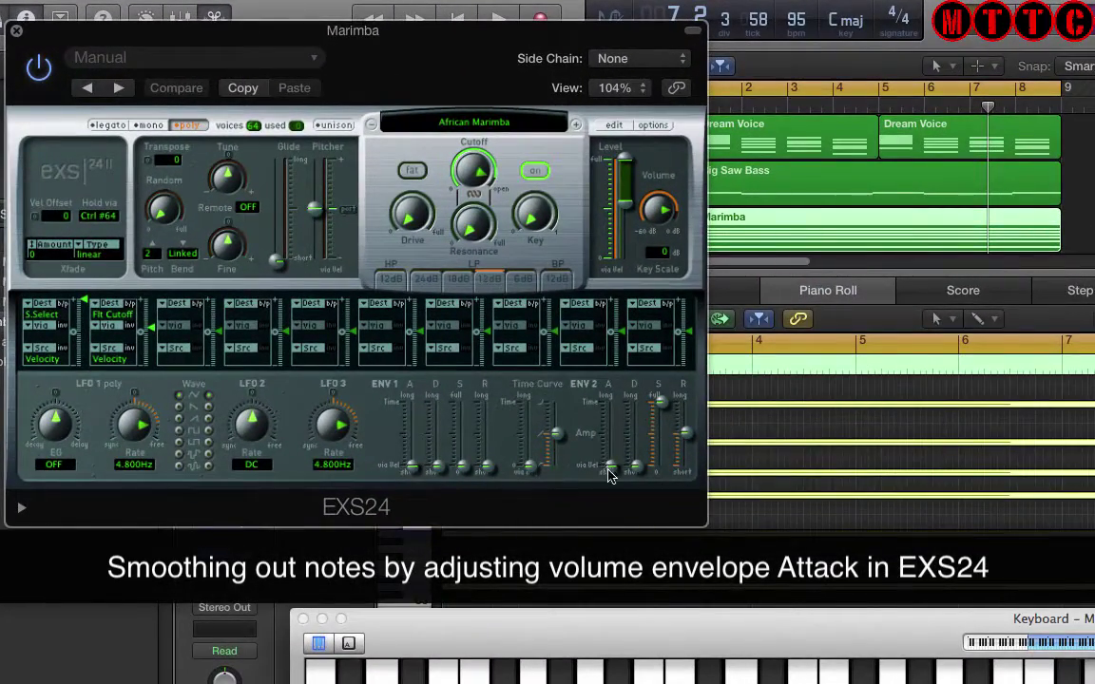
{"action": "left_click_drag", "start_coordinate": [609, 476], "coordinate": [611, 462]}
{"action": "key", "text": "space"}
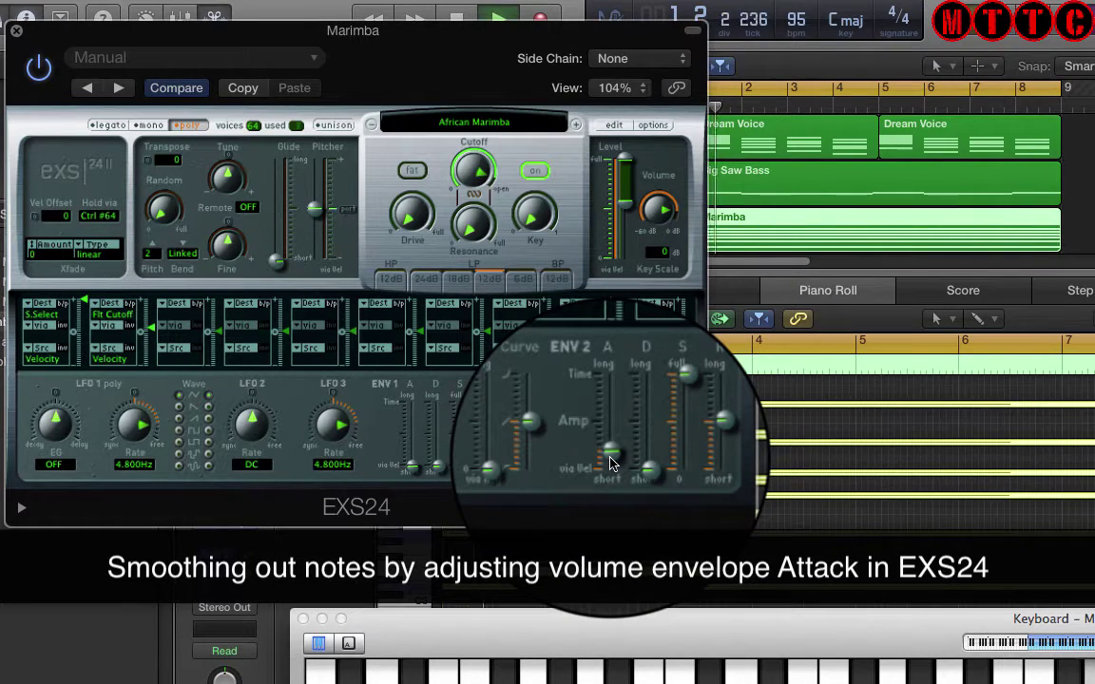
{"action": "left_click_drag", "start_coordinate": [611, 461], "coordinate": [613, 455]}
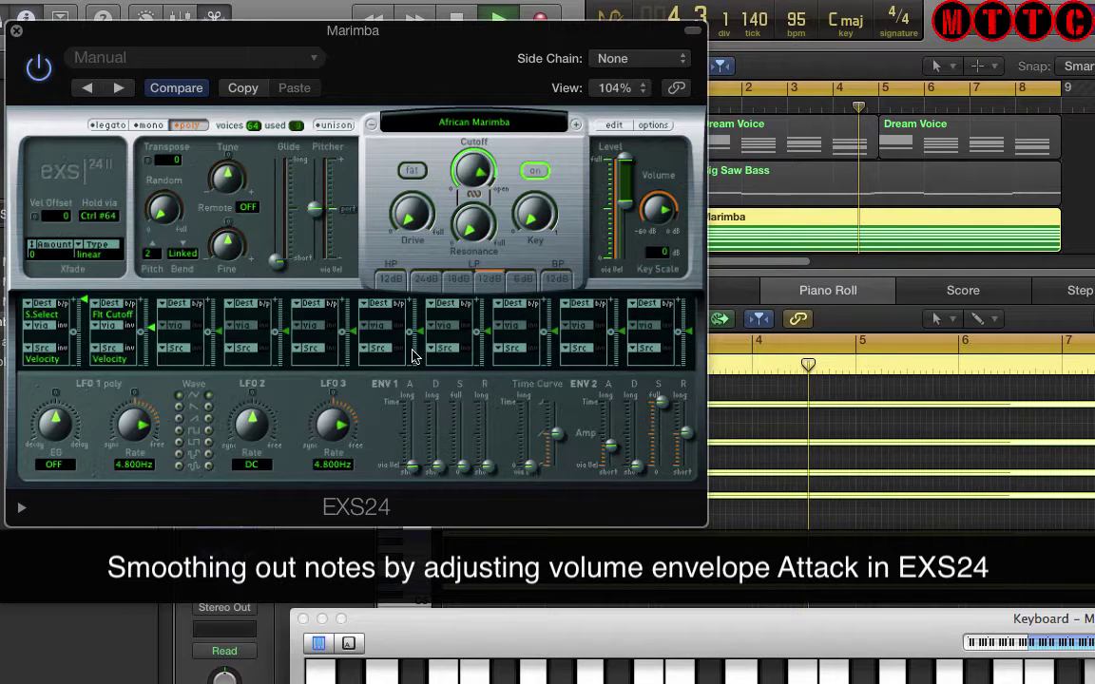
{"action": "left_click_drag", "start_coordinate": [409, 648], "coordinate": [116, 669]}
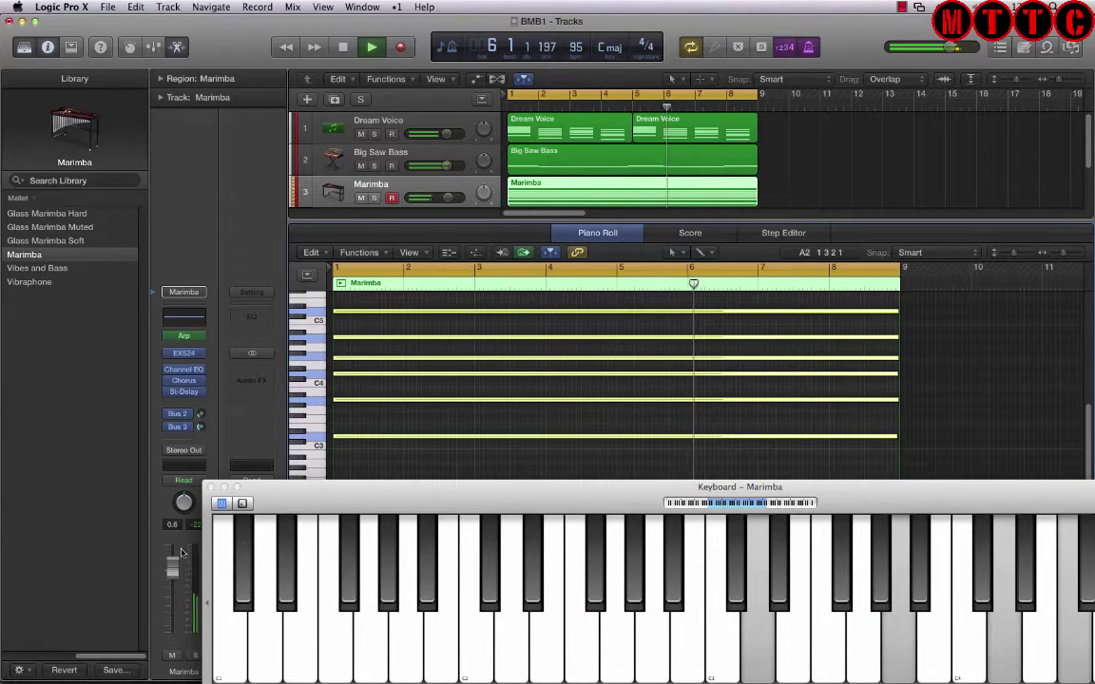
Move the Marimba keyboard to the left edge and position the Big Saw Bass keyboard in front
{"action": "left_click_drag", "start_coordinate": [310, 495], "coordinate": [111, 466]}
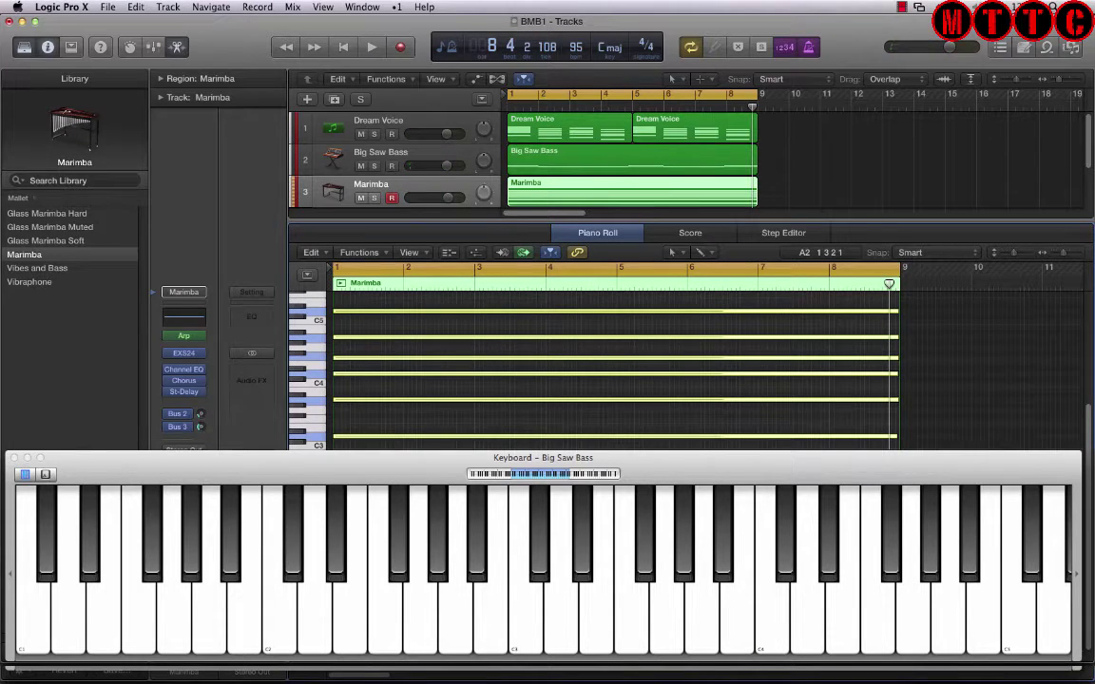
{"action": "left_click_drag", "start_coordinate": [111, 457], "coordinate": [111, 476]}
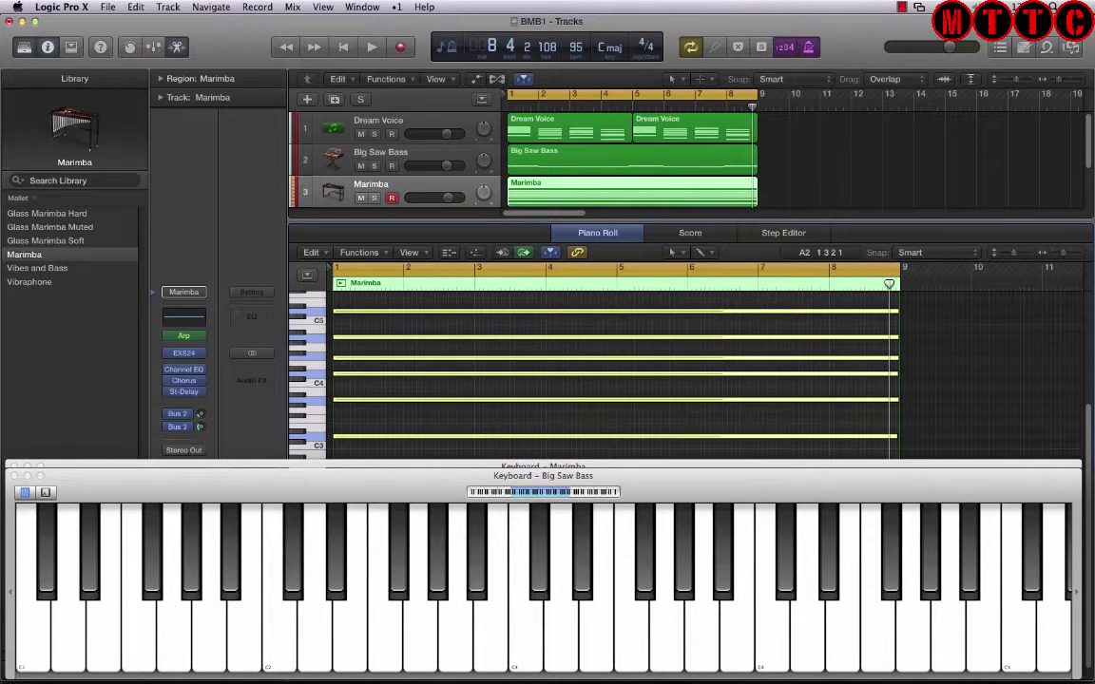